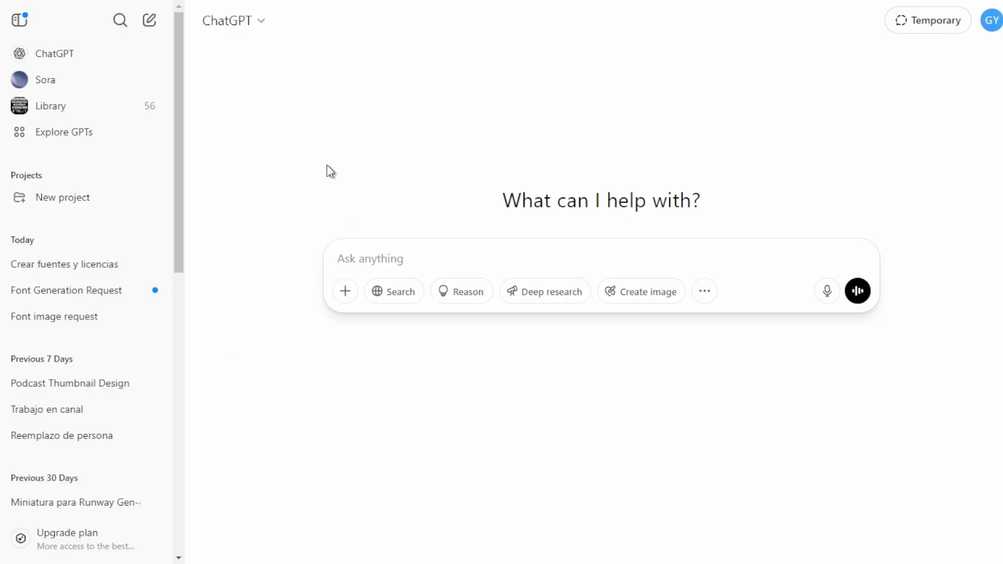
- Paste the font-image prompt, attach the Notepad1_7 handwriting sample, and send it to ChatGPT
type("I want you to generate me an image of a font that resembles this. In the image, I need all the letters and numbers, all can be lowercase.")
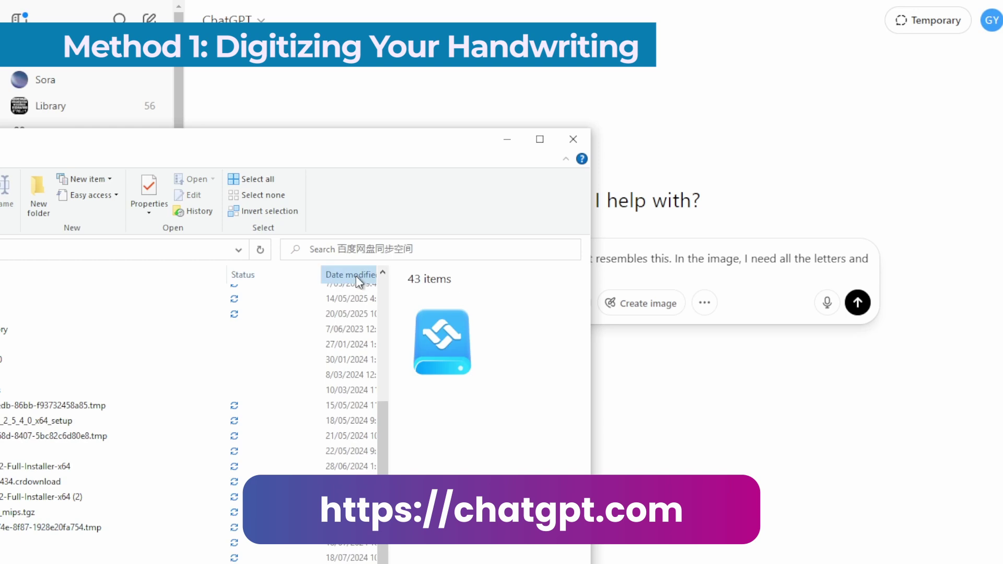
left_click(349, 274)
left_click(51, 297)
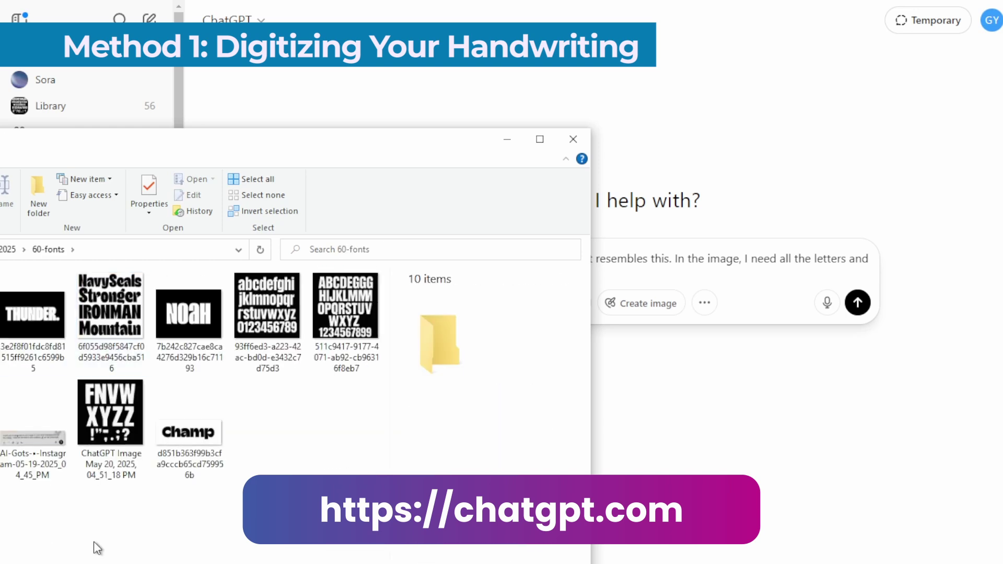
key("ctrl+v")
left_click_drag(266, 412, 591, 279)
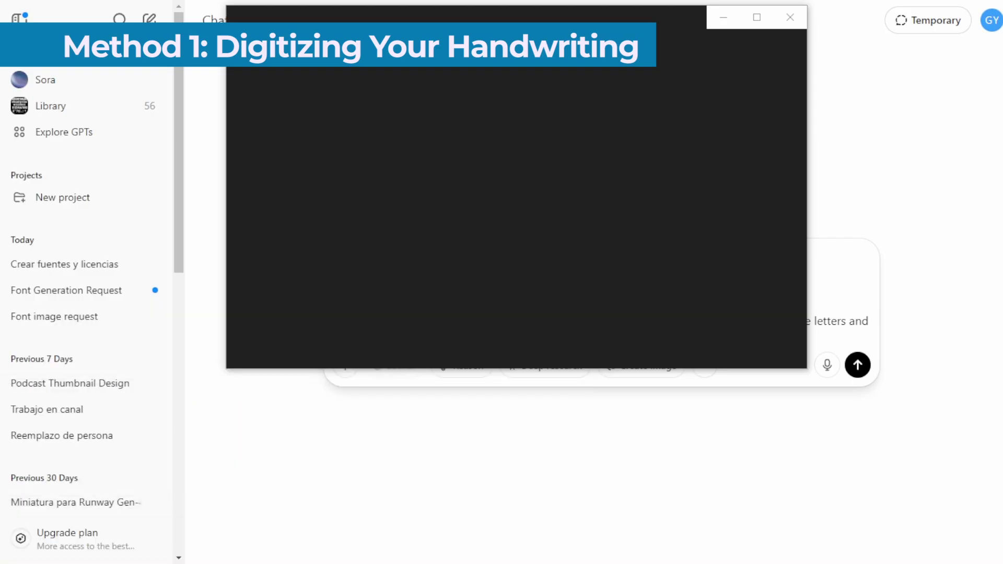
left_click(790, 17)
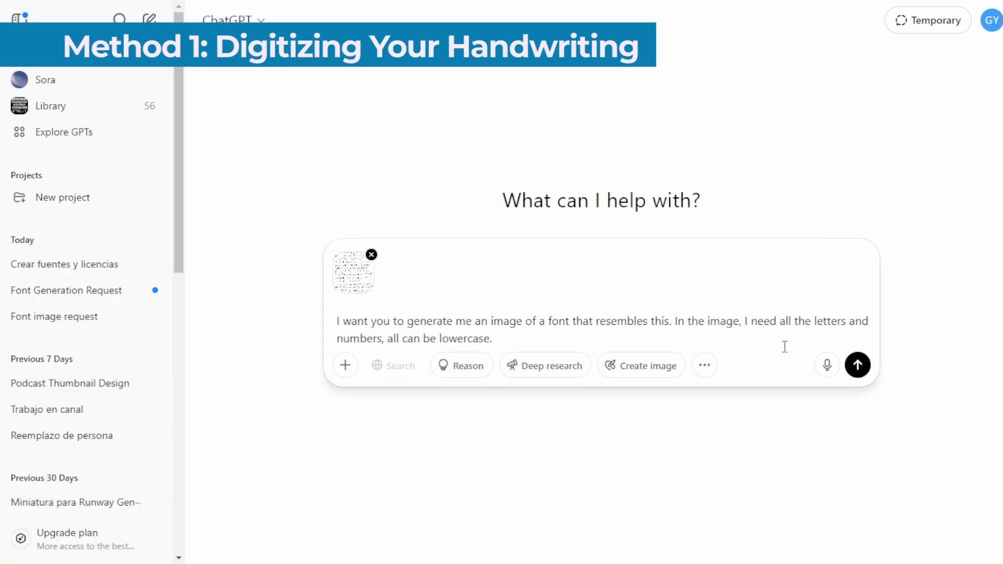
key("ctrl+shift+s")
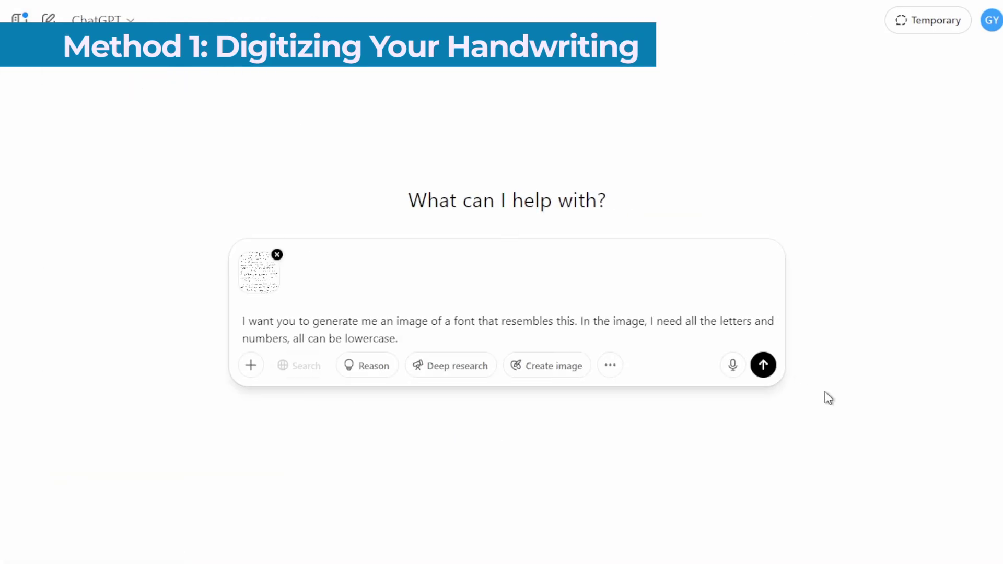
left_click(763, 365)
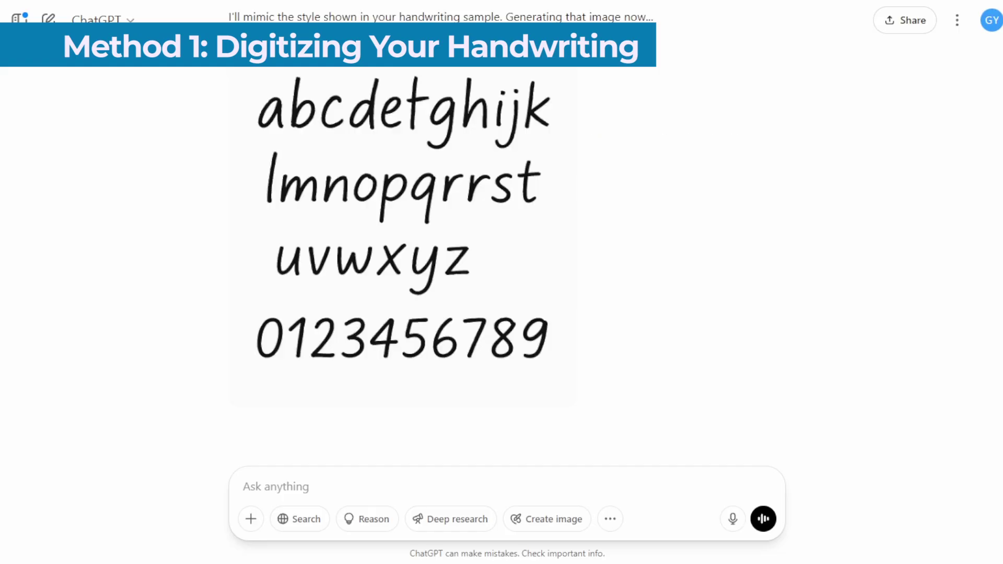
- Save the generated handwriting image of lowercase a–z and digits 0–9
right_click(372, 62)
left_click(392, 206)
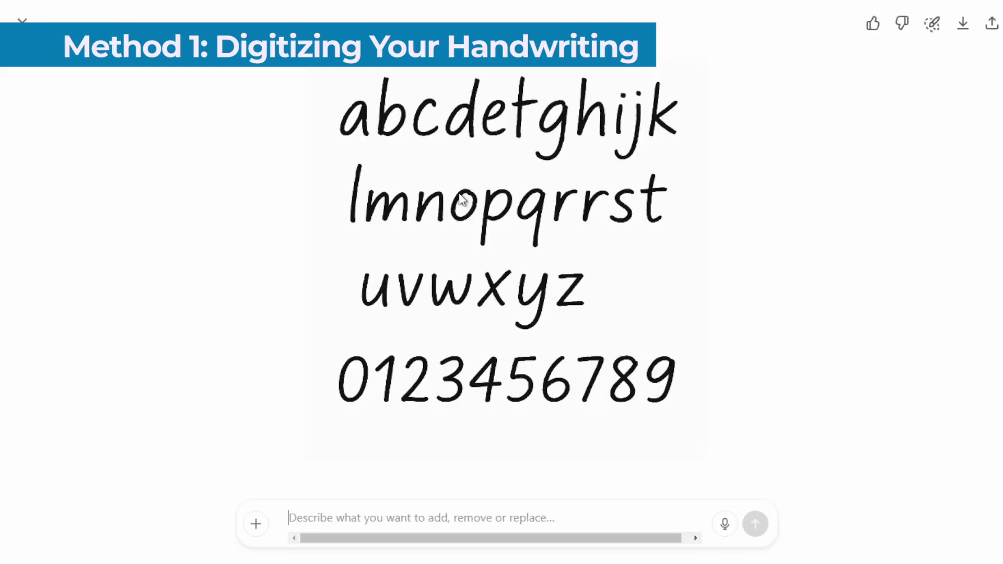
right_click(532, 194)
left_click(575, 226)
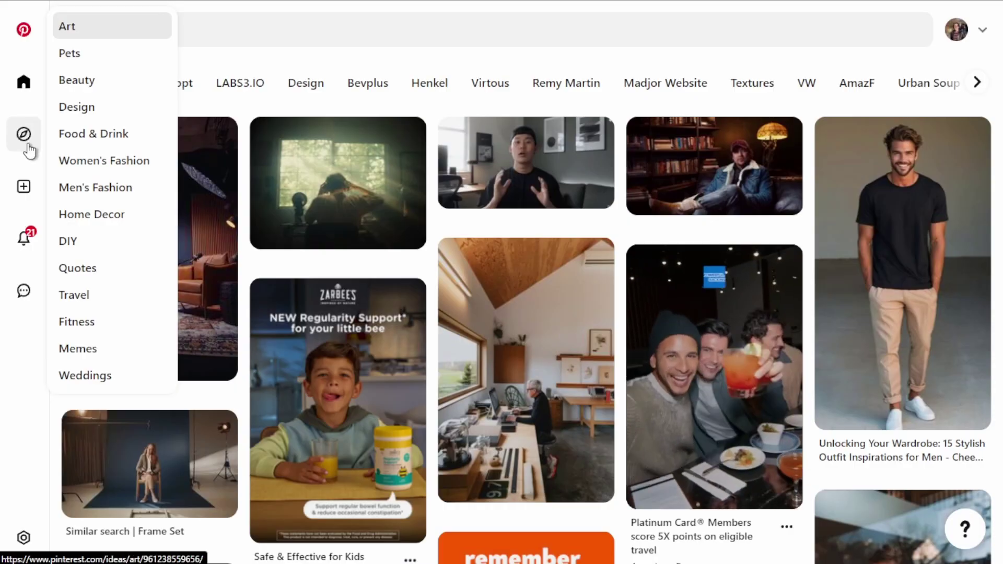
- Search Pinterest for fonts and scroll through the lettering results
left_click(379, 29)
type("Fo")
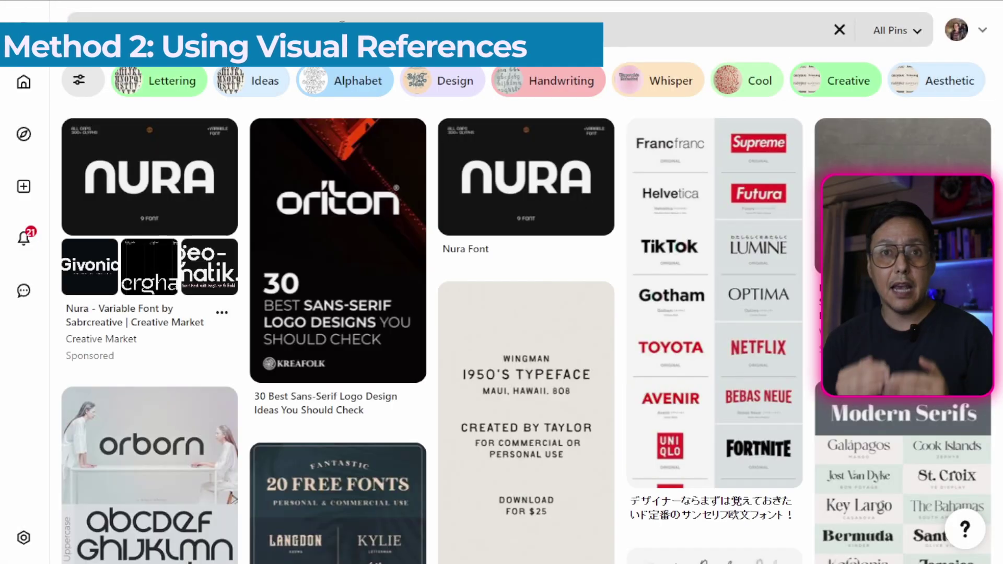
scroll(502, 313, "down", 15)
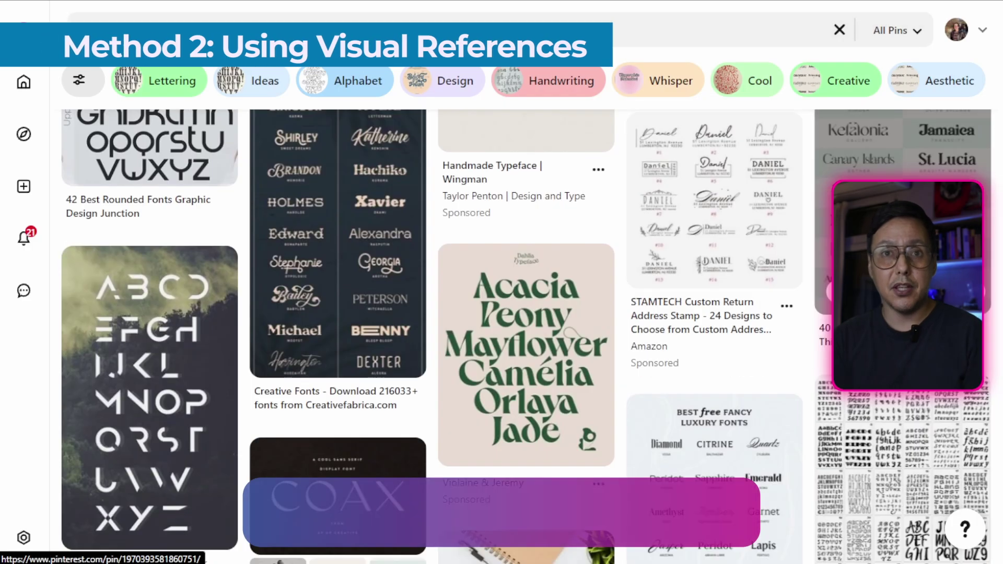
scroll(502, 314, "down", 10)
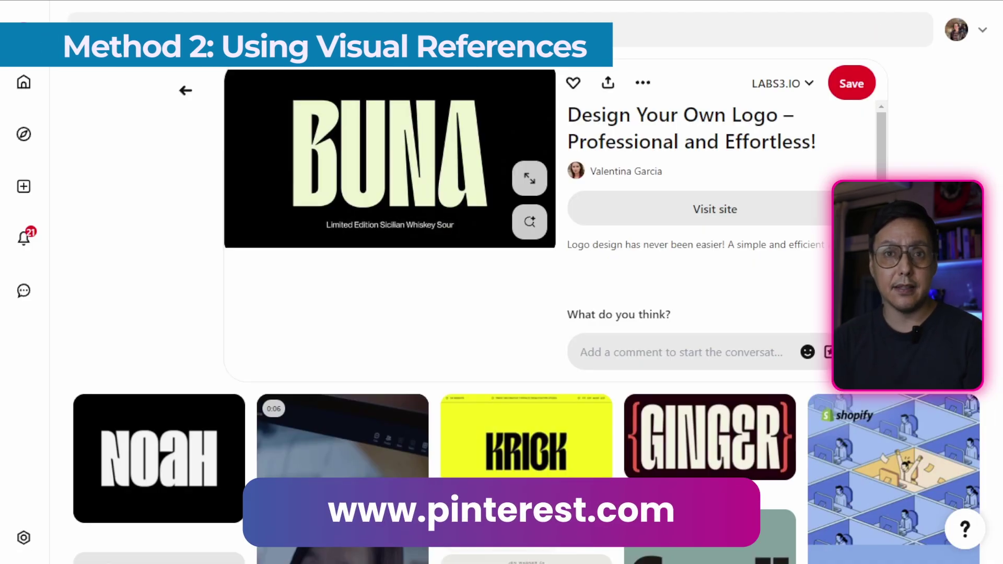
- Save the bold condensed NOAH lettering image from its pin
left_click(157, 455)
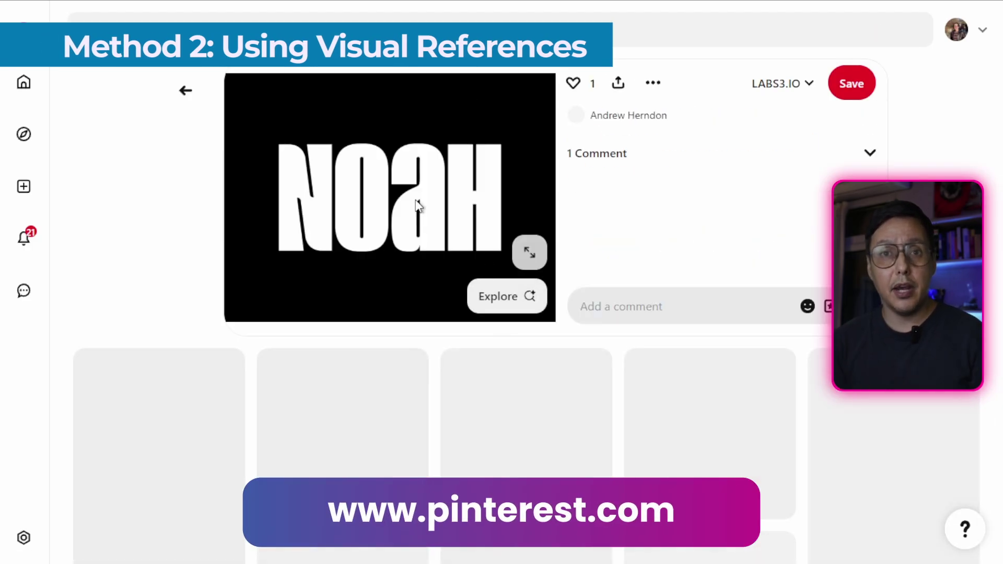
left_click(528, 252)
right_click(445, 247)
left_click(509, 283)
key("Return")
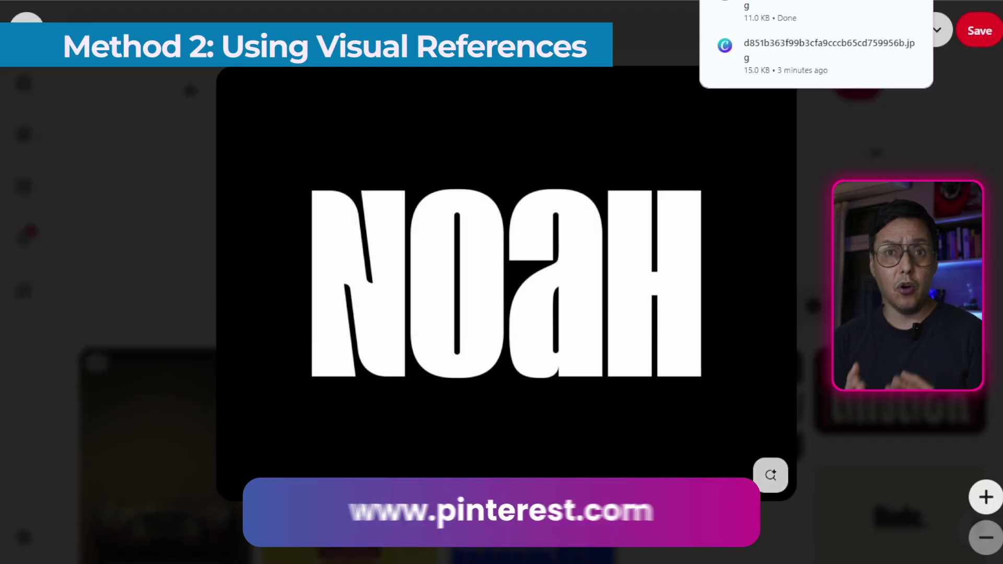
left_click(345, 293)
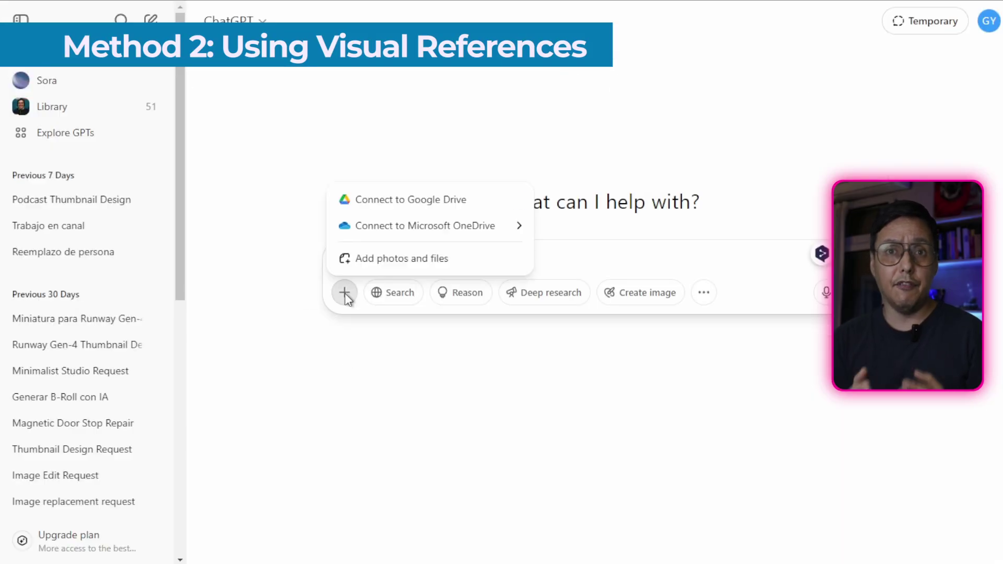
- Upload the NOAH image and send a prompt asking for a font image resembling it
left_click(402, 258)
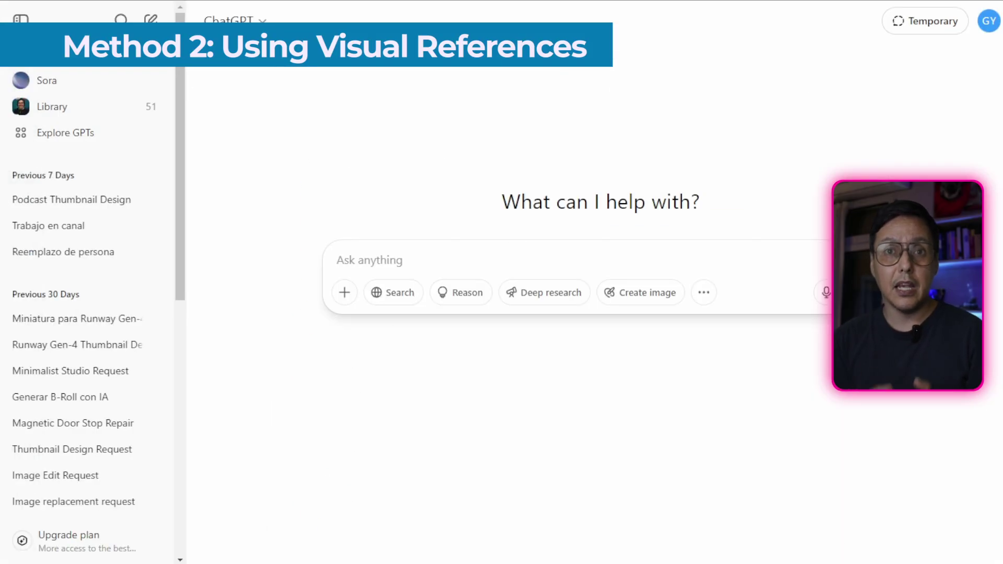
type("I want yo")
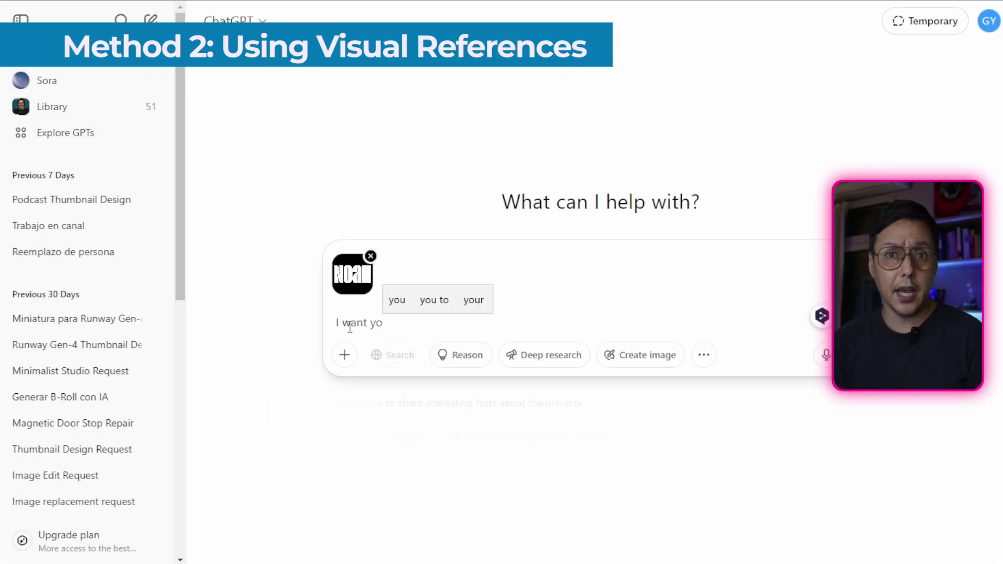
type("u to generate me an image of a font that resembles this. In the image")
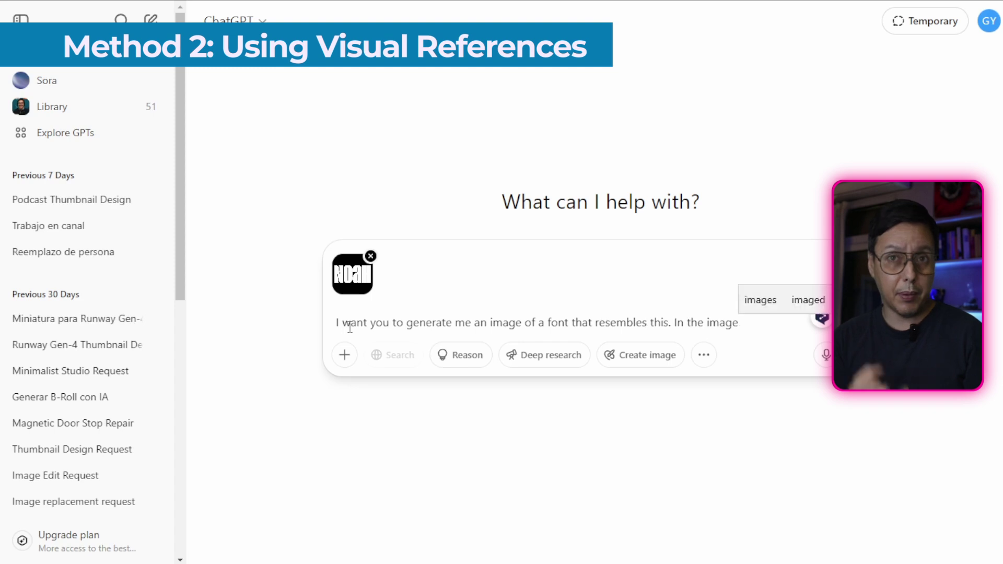
type(", I need all the letters and numbers, all can ")
type("be lower")
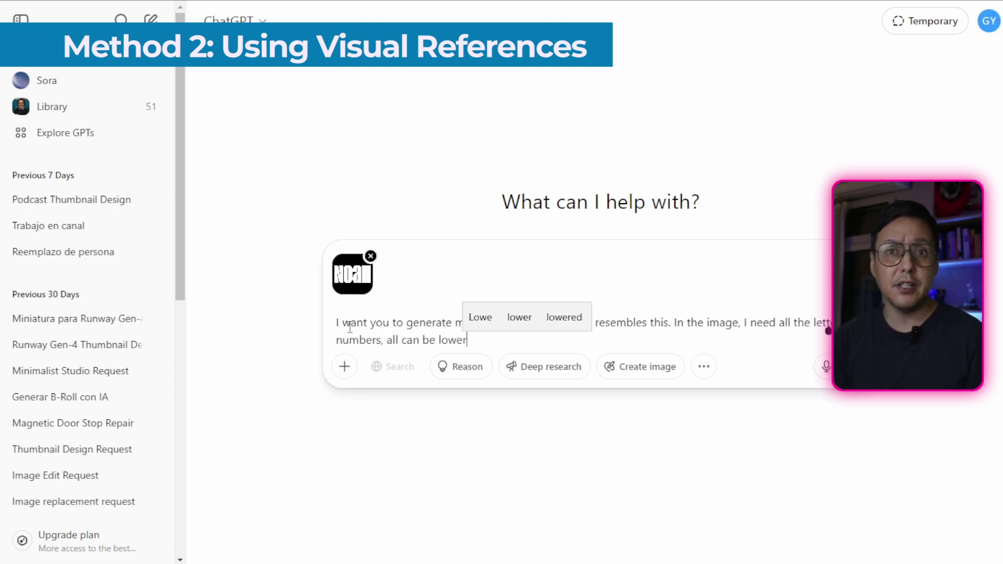
type("case.")
key("Return")
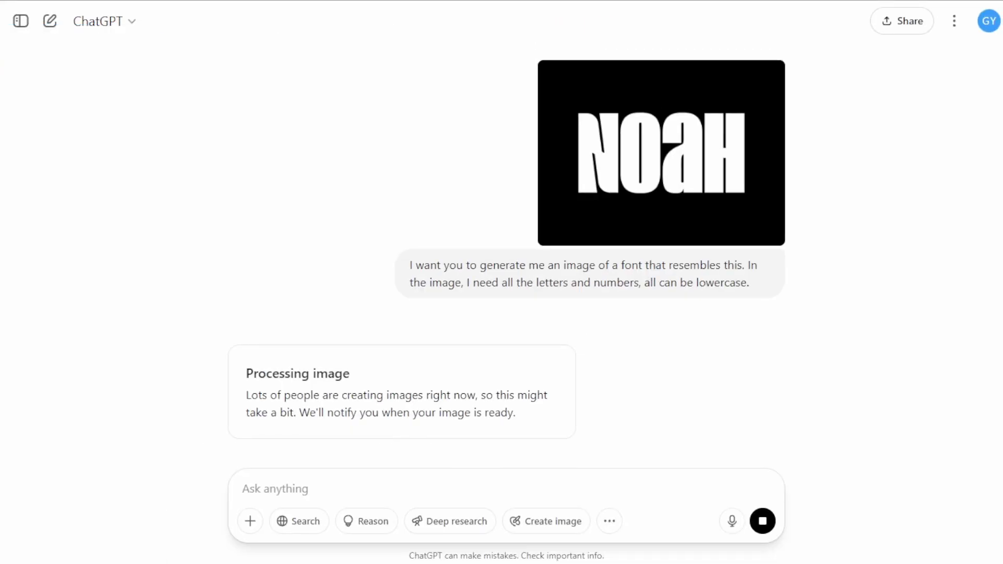
- Save the generated white-on-black condensed a–z and 0–9 image
scroll(660, 275, "down", 5)
left_click(569, 256)
right_click(588, 244)
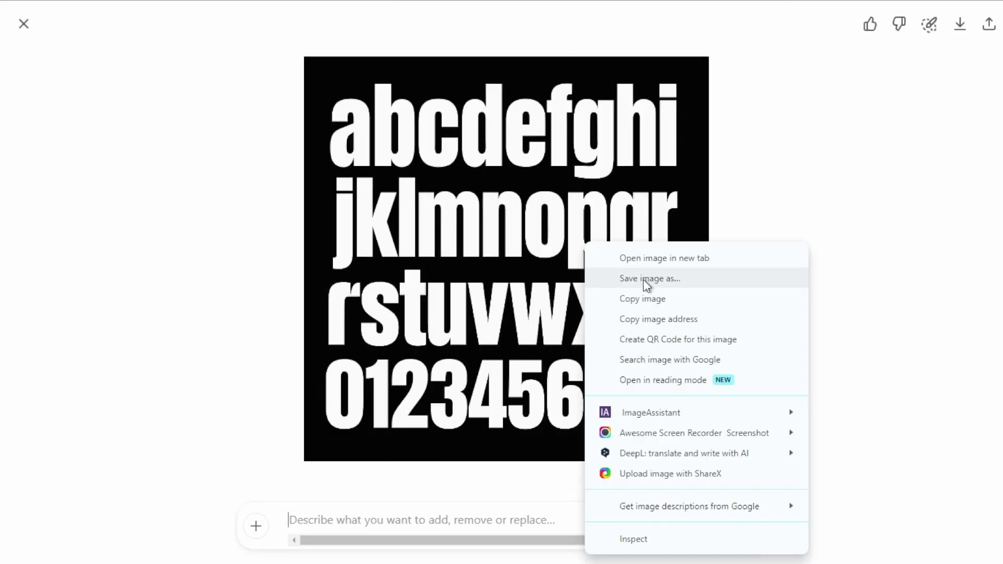
left_click(645, 277)
key("Escape")
scroll(413, 259, "up", 5)
triple_click(411, 265)
scroll(587, 380, "down", 4)
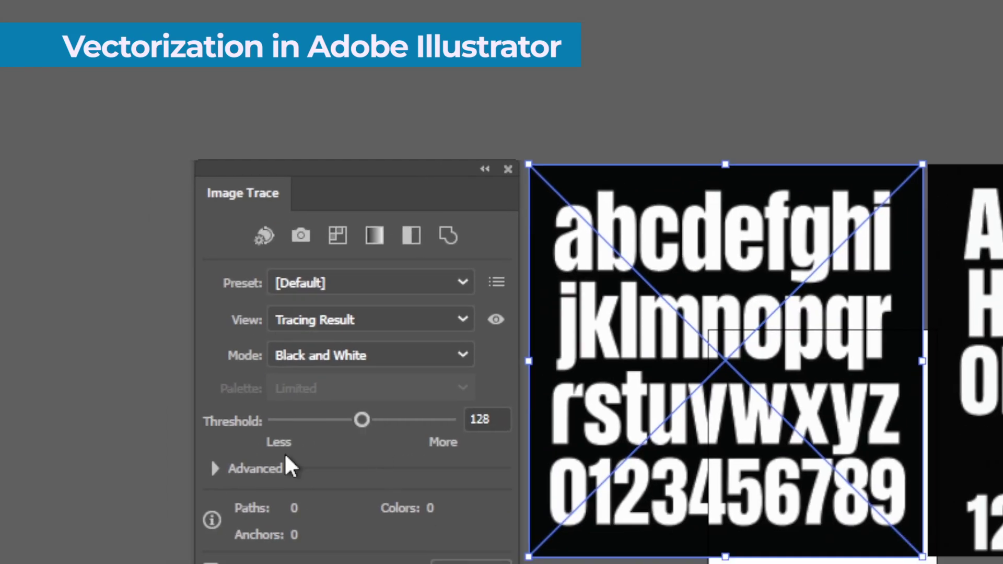
- Adjust the Image Trace settings, ungroup the traced letters, and delete the black background
left_click(215, 470)
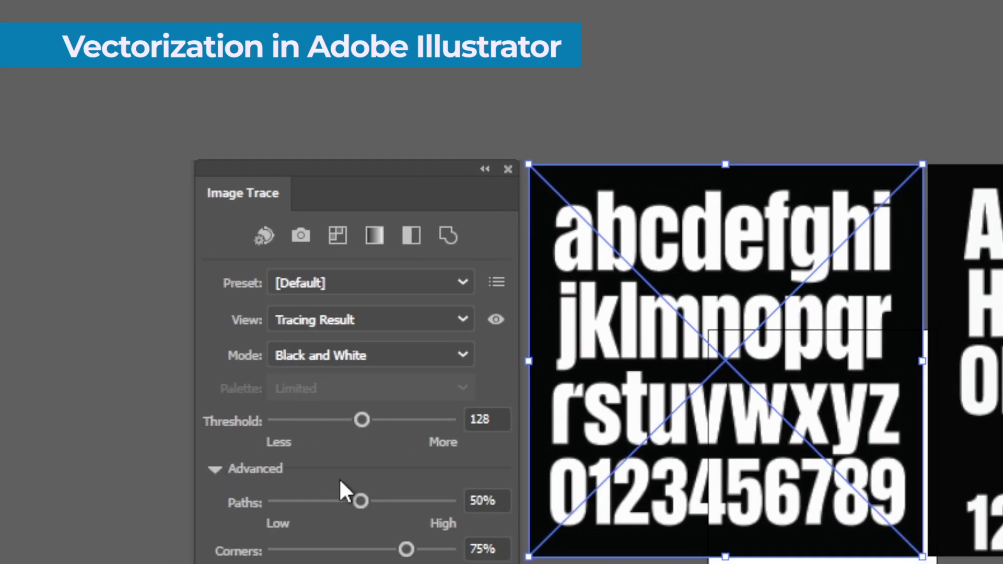
mouse_move(374, 172)
left_mouse_down()
mouse_move(410, 0)
mouse_move(488, 6)
mouse_move(474, 33)
mouse_move(469, 21)
mouse_move(435, 15)
left_mouse_up()
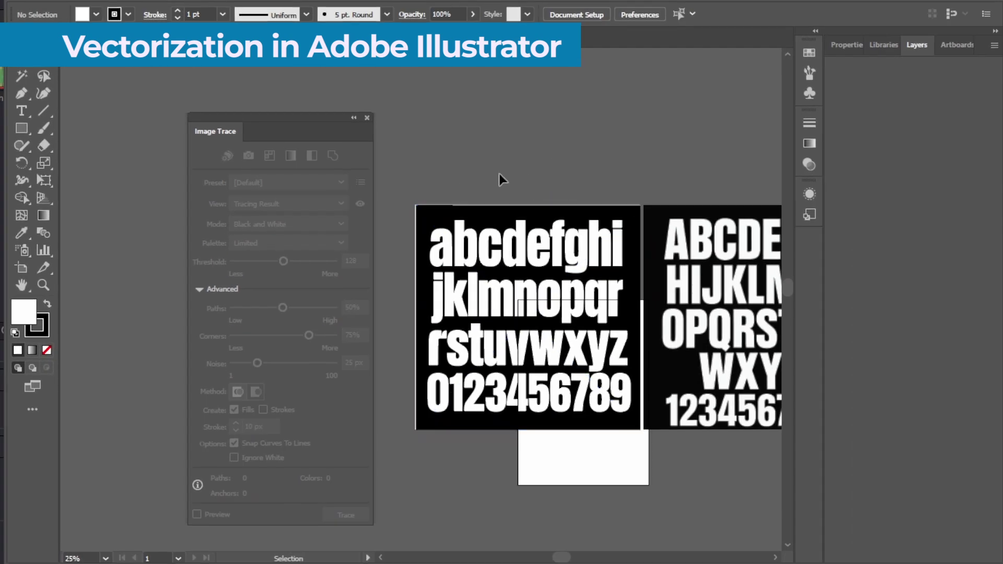
right_click(475, 213)
left_click(502, 334)
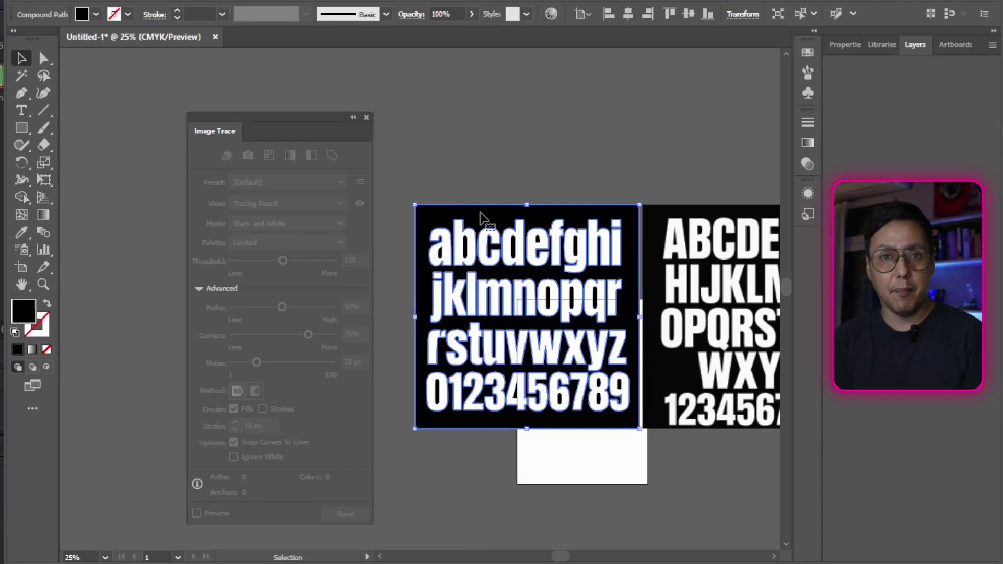
left_click(481, 213)
key("Delete")
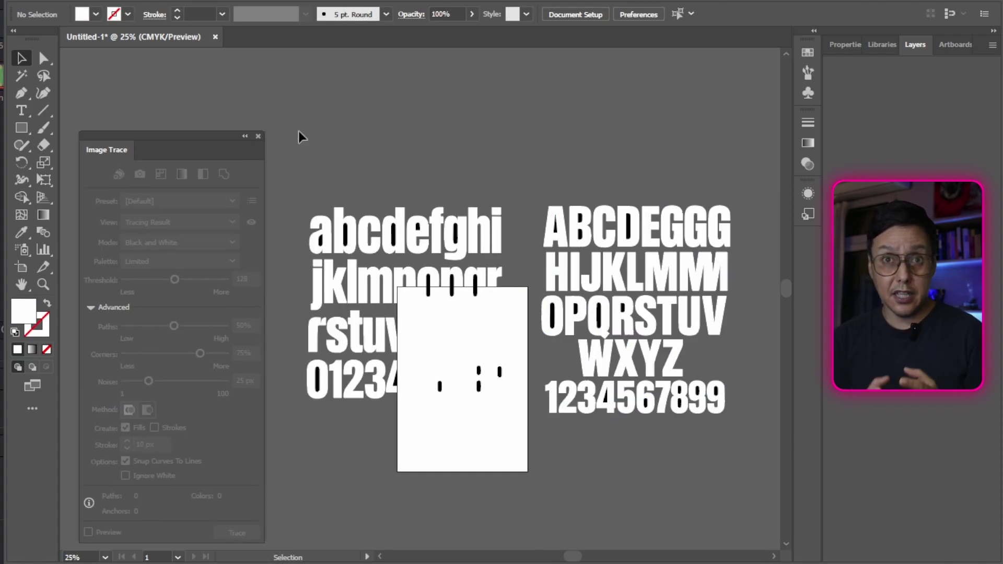
- Move both letter sets together and fill all the letter shapes black
left_click_drag(631, 331, 592, 182)
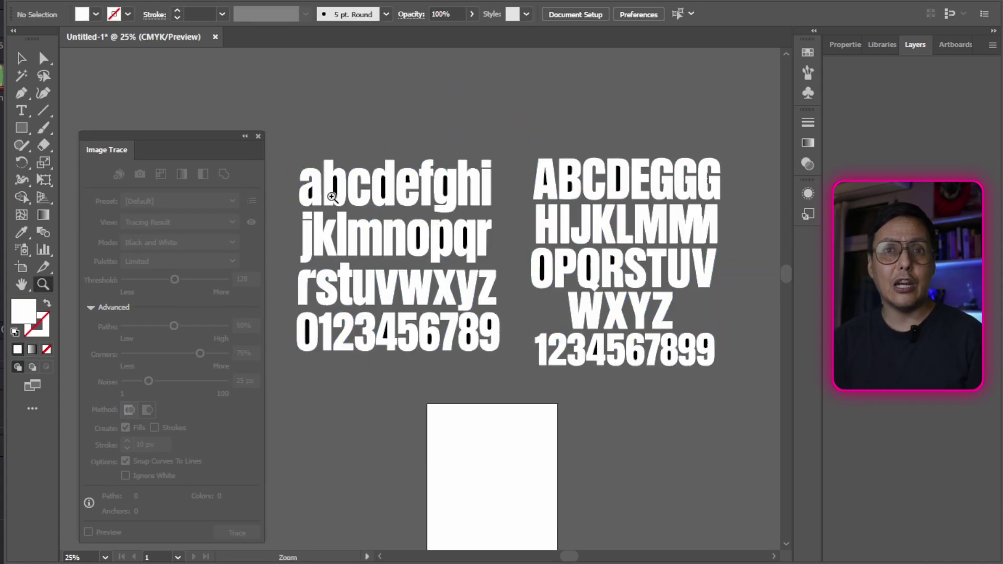
left_click(464, 120)
left_click(294, 148)
key("ctrl+a")
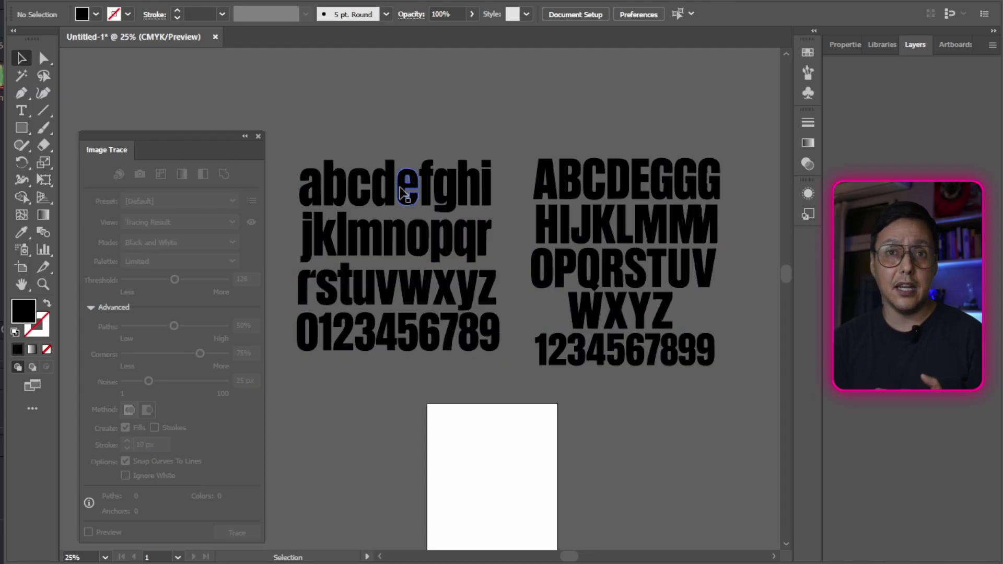
key("Tab")
key("ctrl+a")
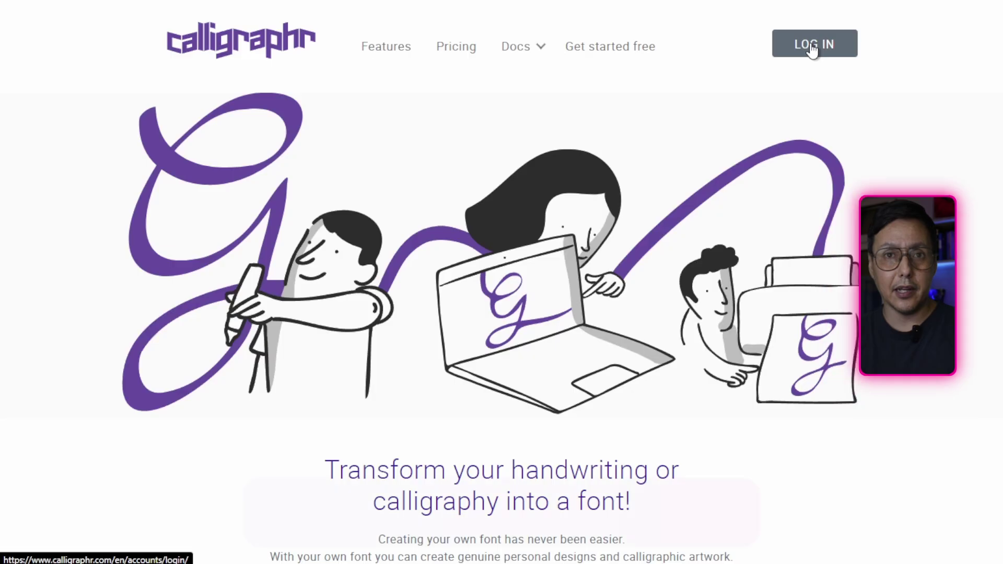
left_click(811, 46)
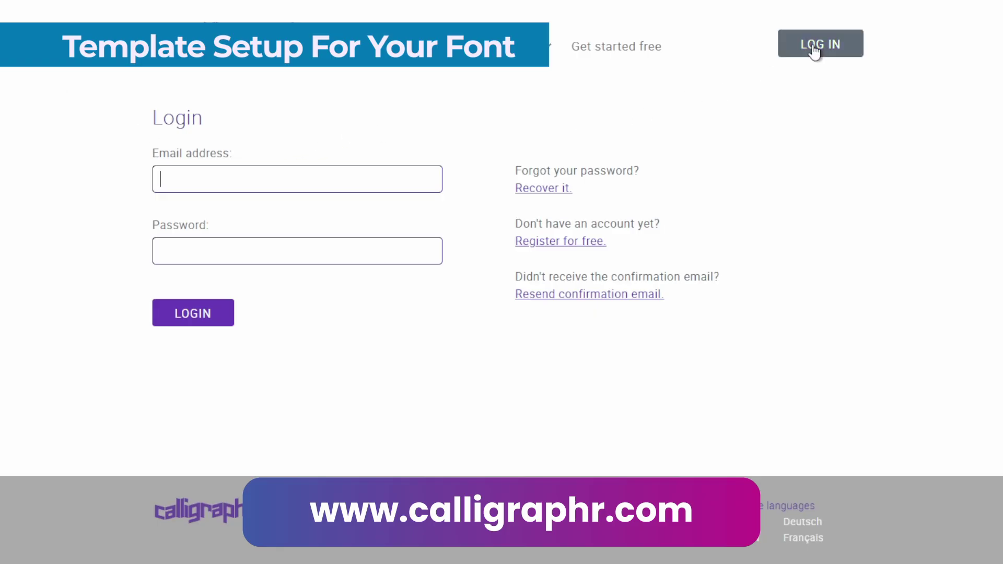
- Sign in to Calligraphr with the saved account credentials and open Create a template
left_click(271, 180)
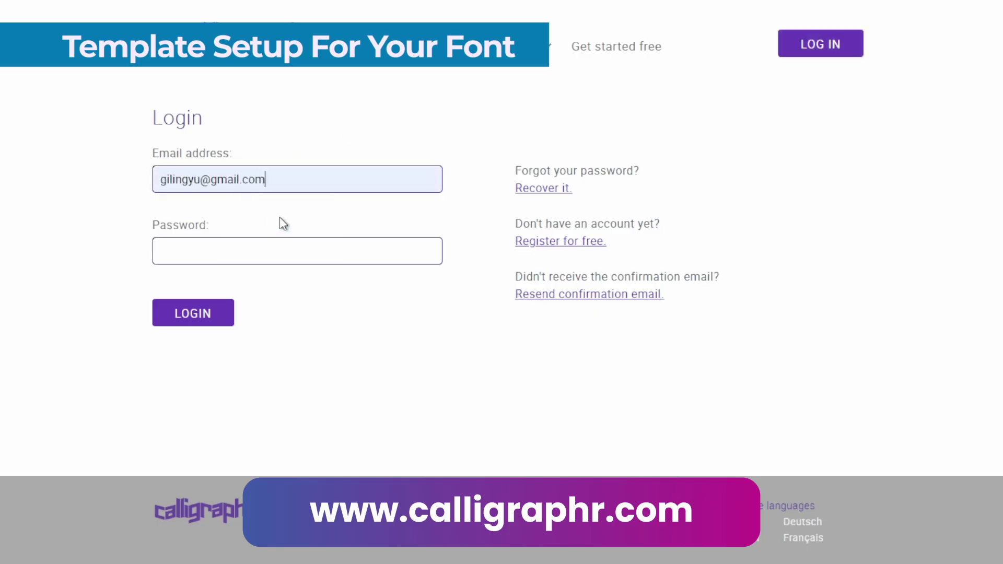
type("•")
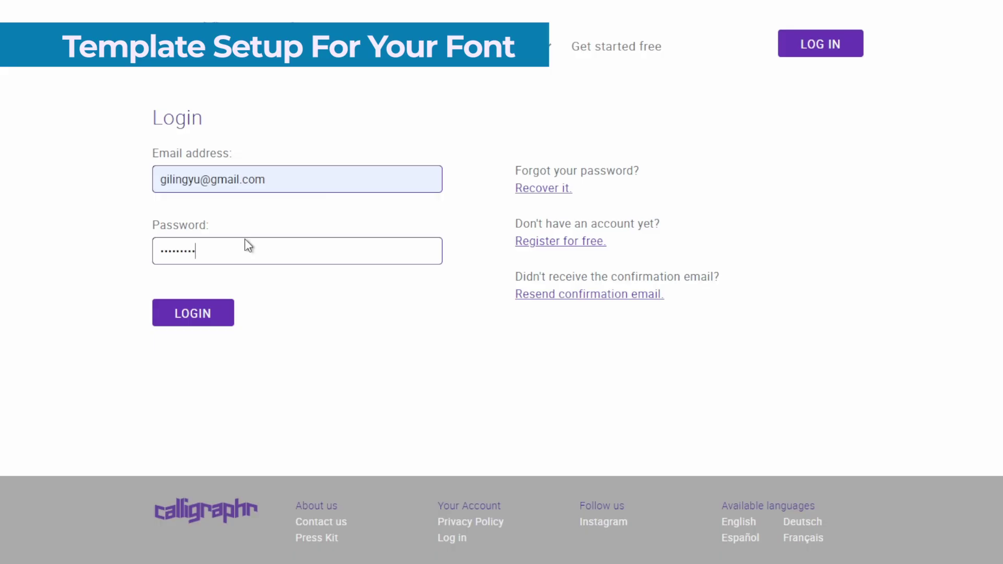
key("Return")
left_click(115, 291)
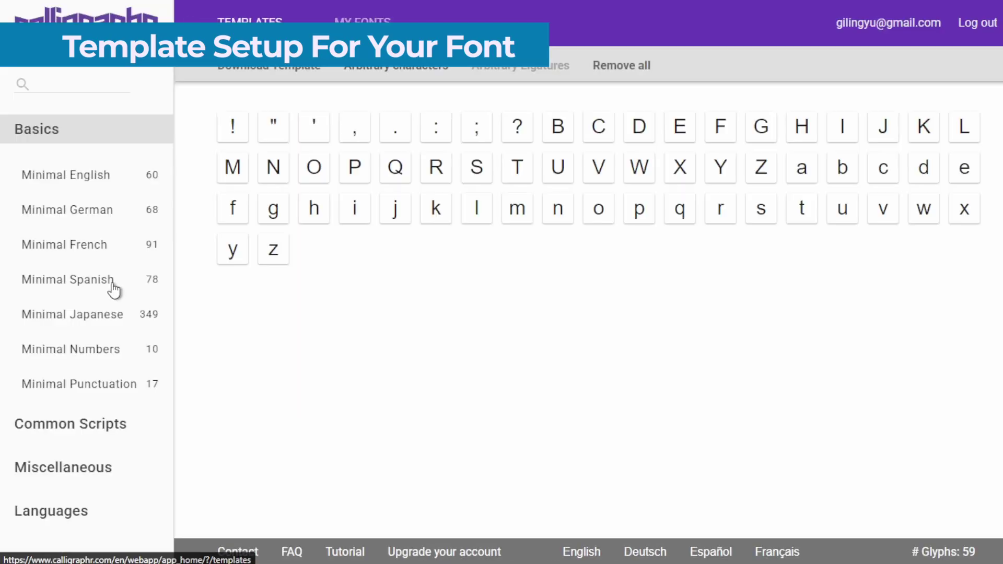
- Download the character template in PDF format as Calligraphr-Template.pdf
left_click(269, 75)
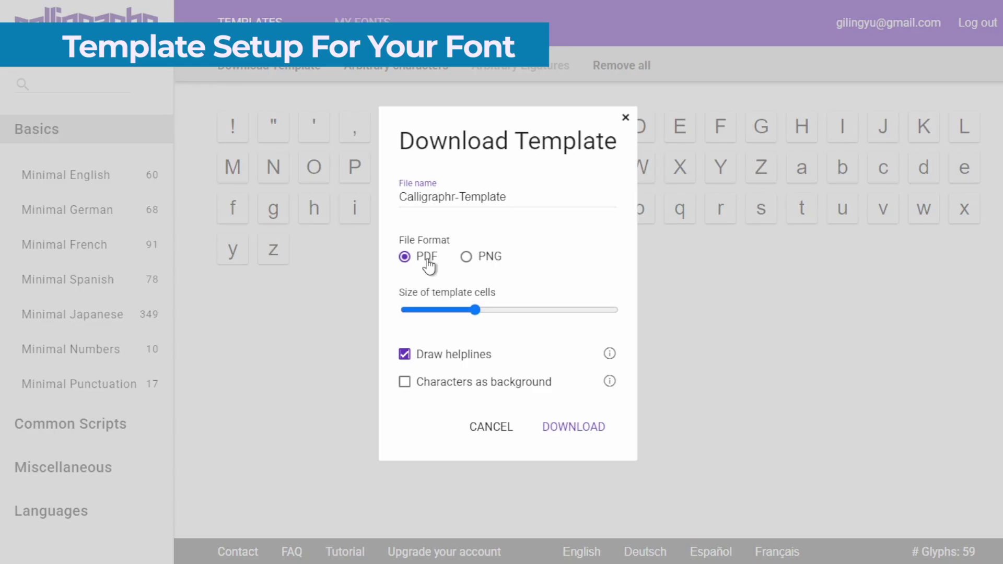
left_click(567, 429)
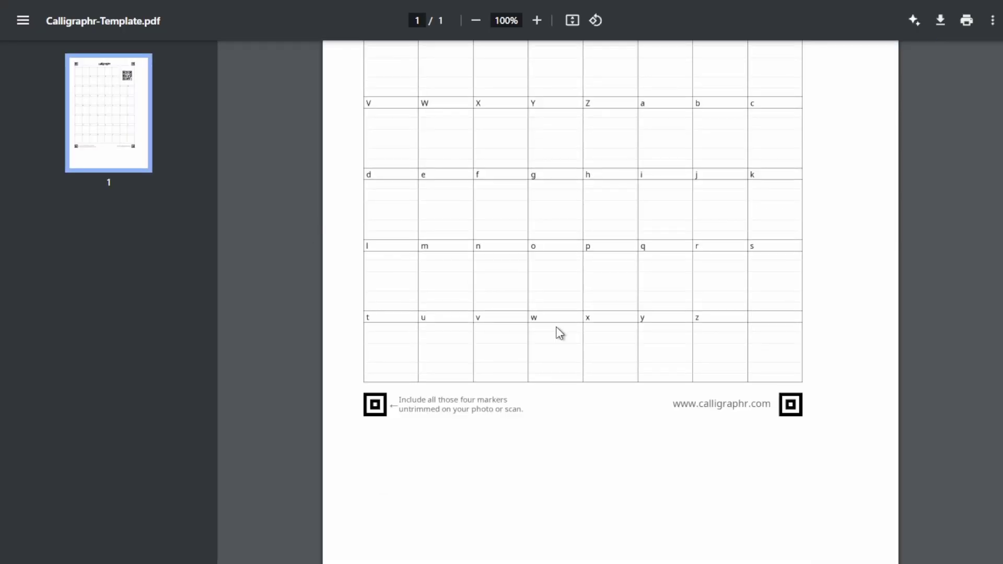
- Scroll to the top of Calligraphr-Template.pdf to view its empty lettered grid and QR code
scroll(559, 332, "up", 4)
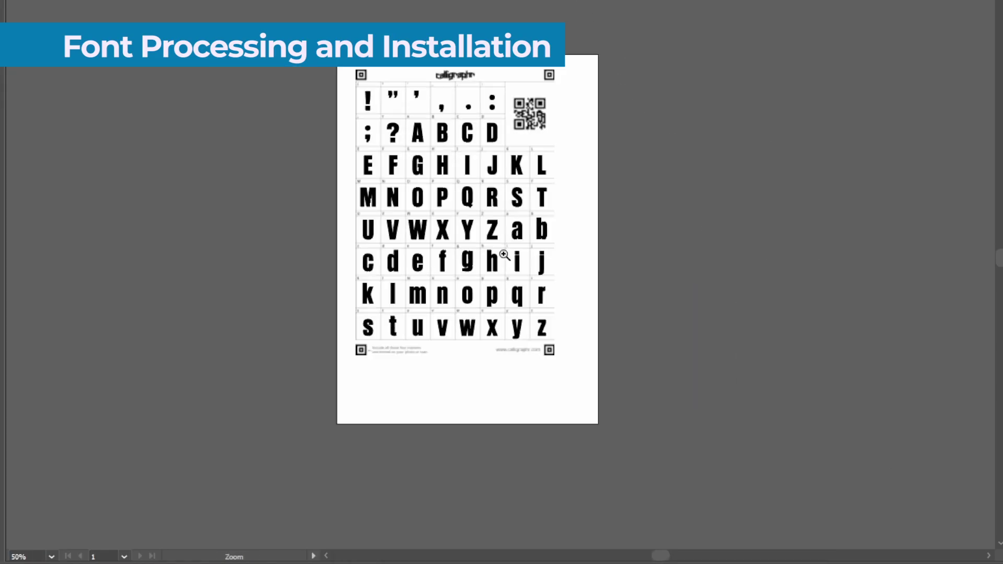
- Zoom into the filled template grid and pan to inspect the placed bold condensed glyphs
left_click(504, 255)
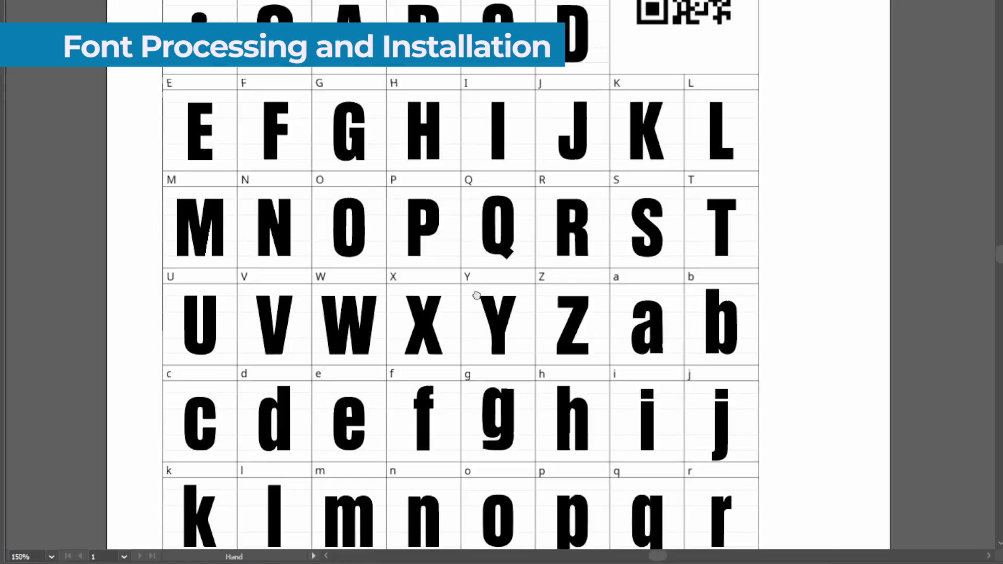
left_click_drag(504, 255, 504, 281)
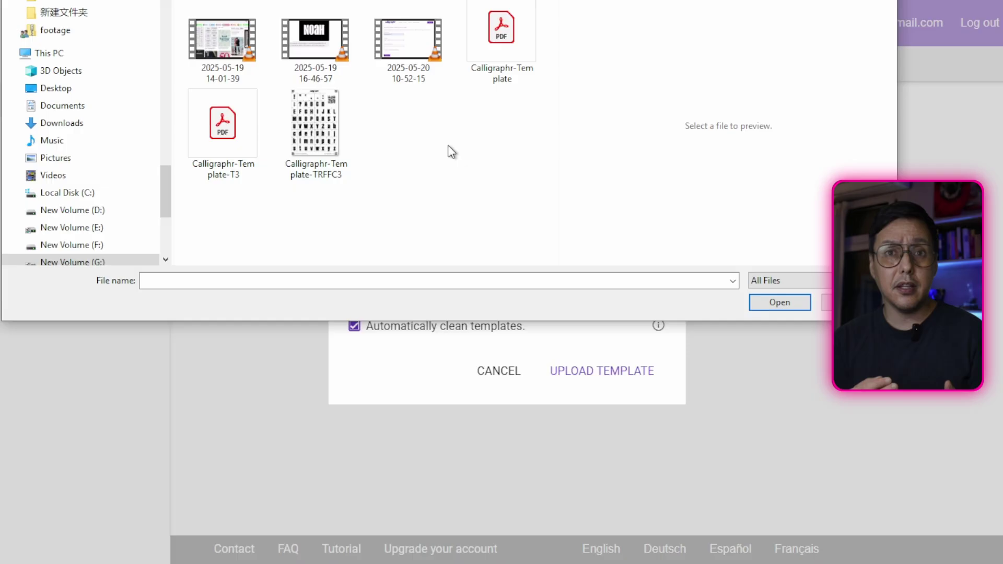
- Upload Calligraphr-Template-TRFFC3 and add its recognised characters to the TRFFC font
left_click(316, 132)
double_click(316, 131)
left_click(564, 372)
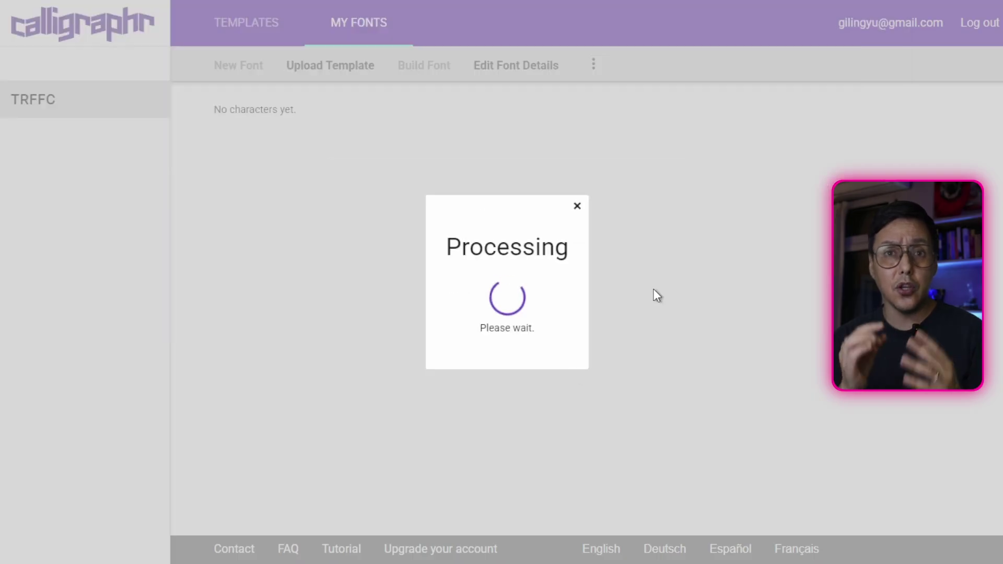
scroll(819, 269, "down", 6)
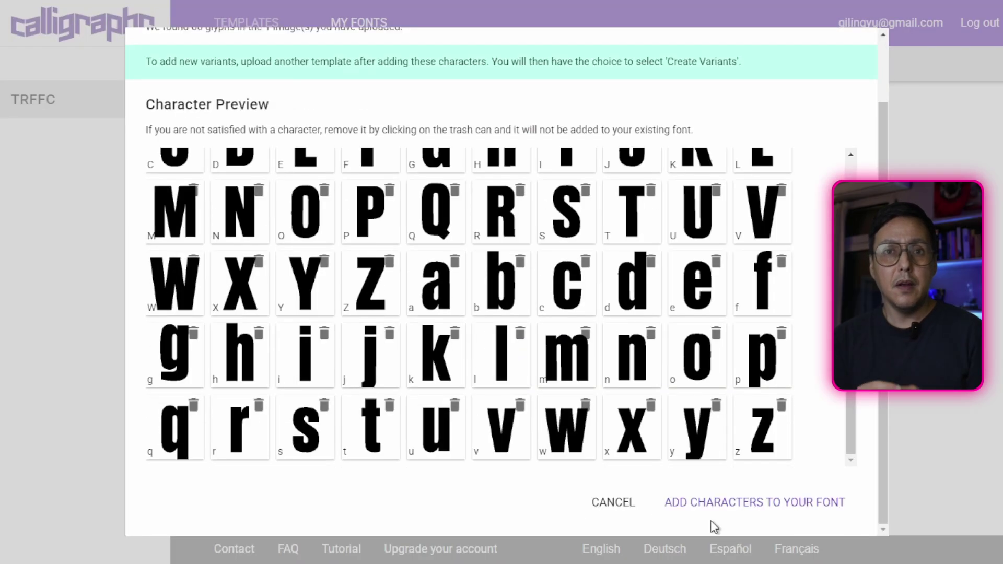
left_click(716, 511)
scroll(978, 141, "down", 4)
scroll(441, 253, "up", 4)
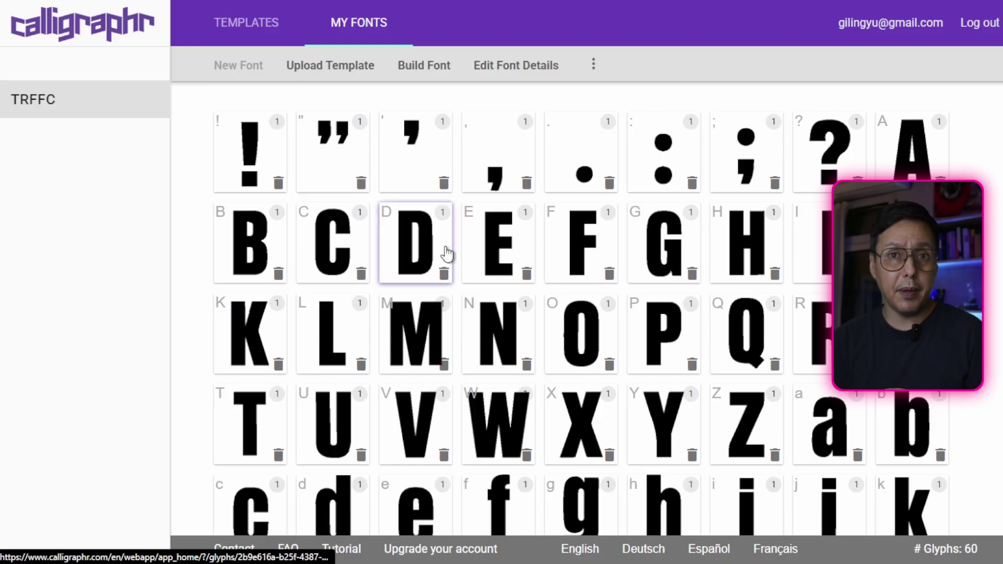
- Build the TRFFC font and check its enlarged preview, Dutch sample text and size comparison
left_click(416, 73)
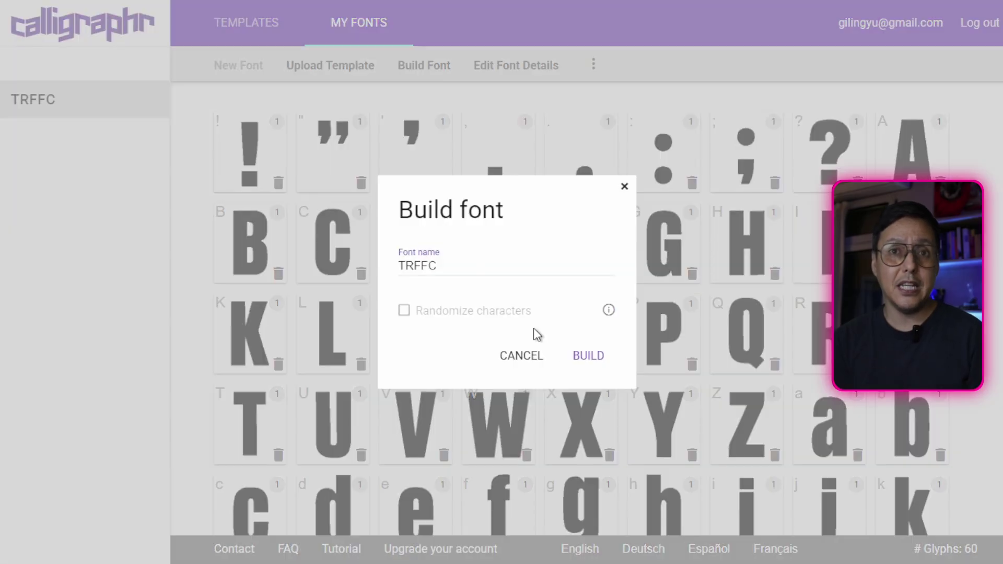
left_click(586, 354)
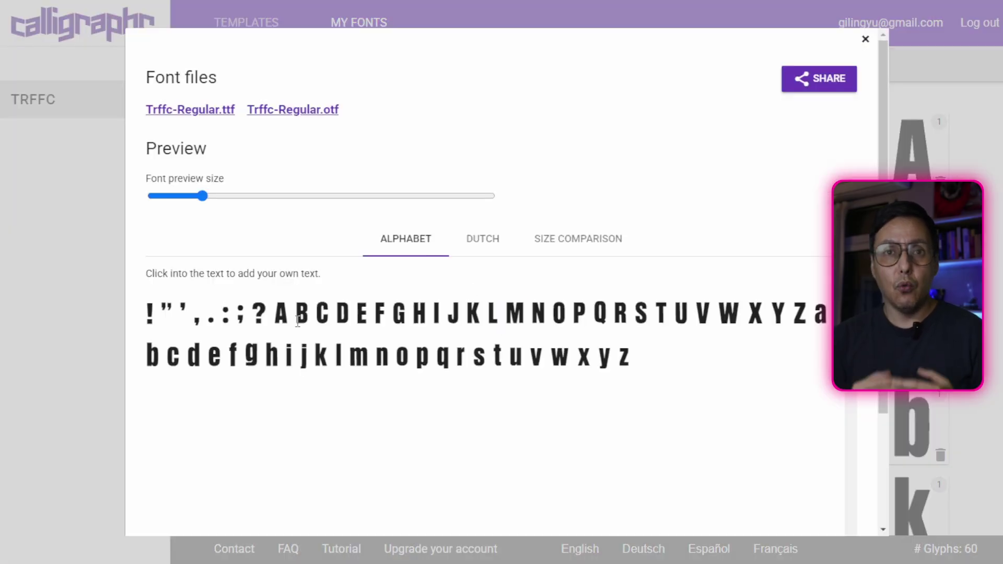
left_click_drag(274, 312, 689, 347)
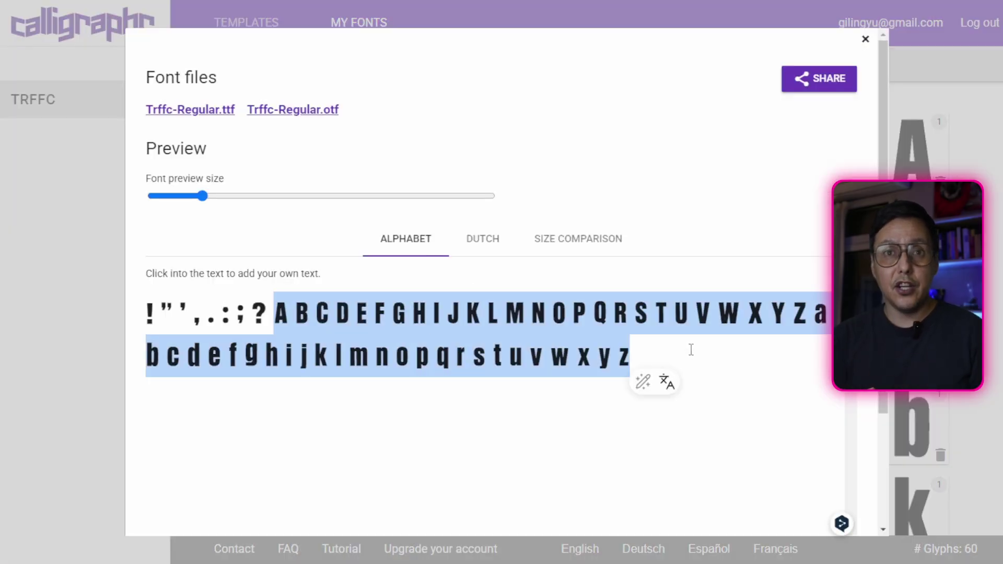
left_click_drag(204, 197, 265, 202)
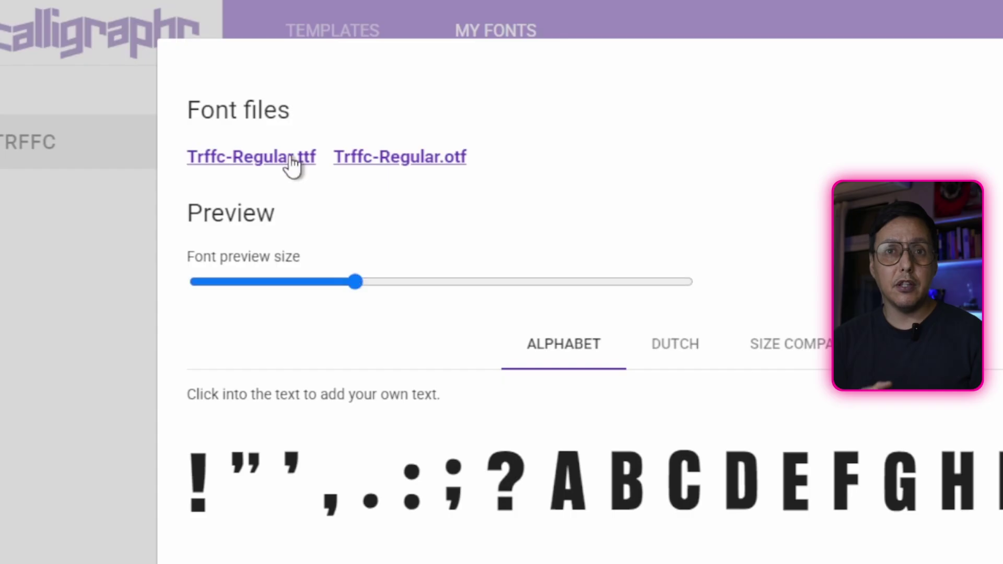
left_click(717, 350)
left_click(789, 344)
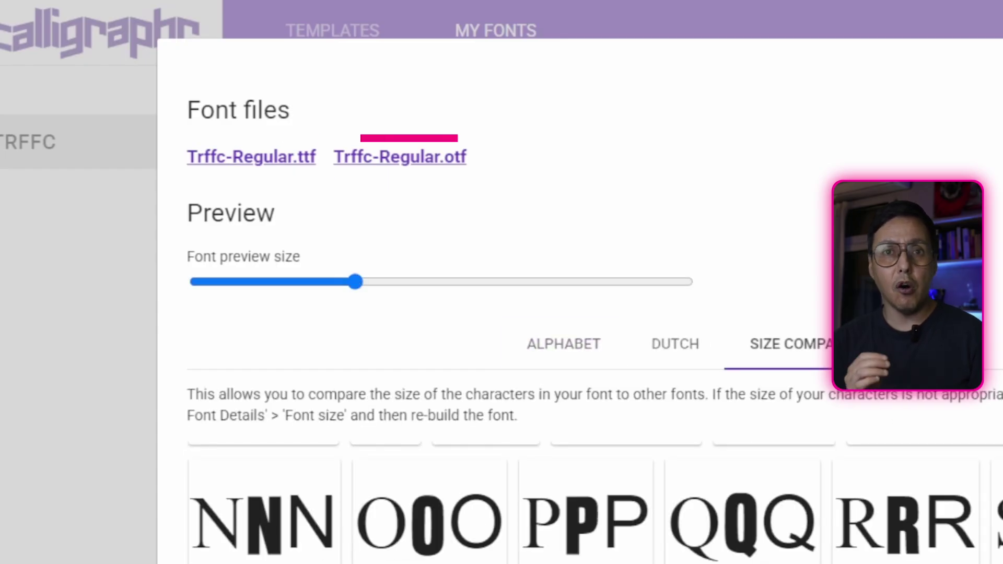
scroll(595, 502, "down", 3)
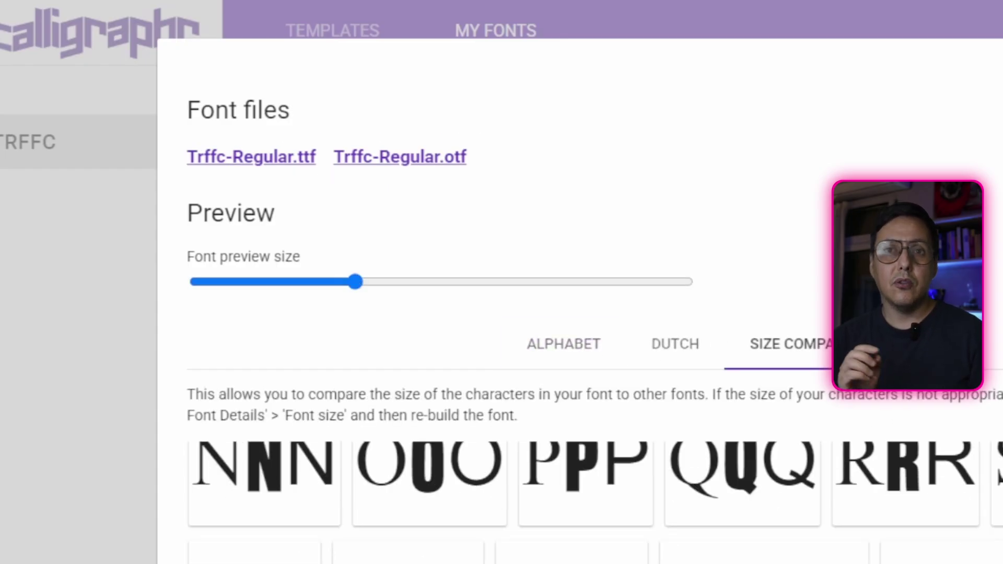
scroll(594, 502, "down", 3)
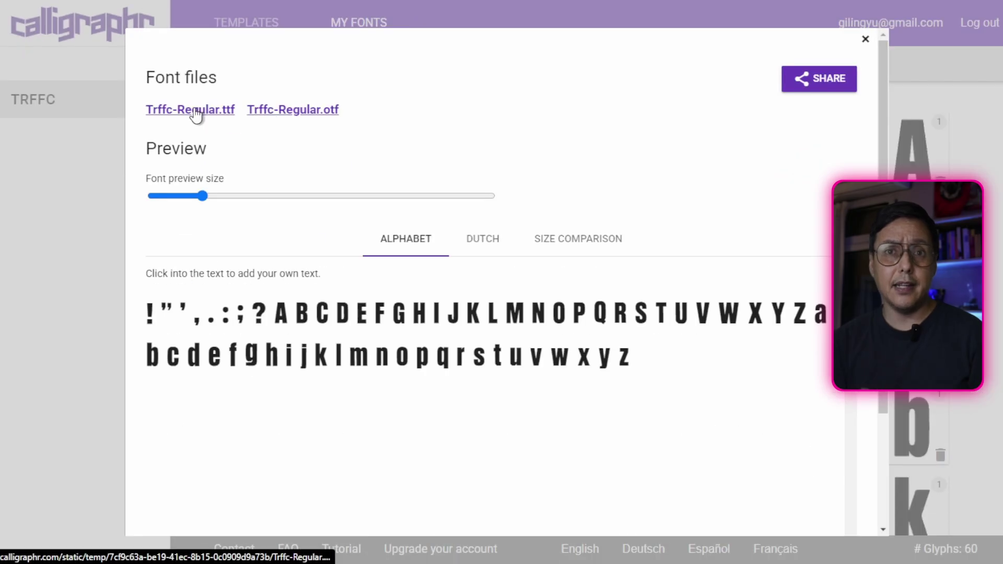
- Download Trffc-Regular.ttf, preview it in Font Viewer, then close the preview
left_click(195, 112)
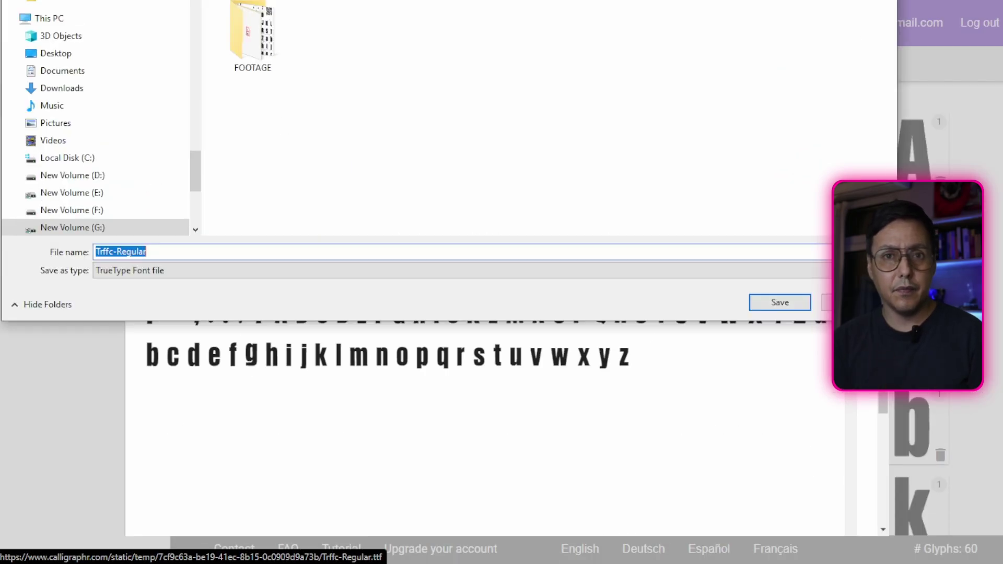
left_click(778, 303)
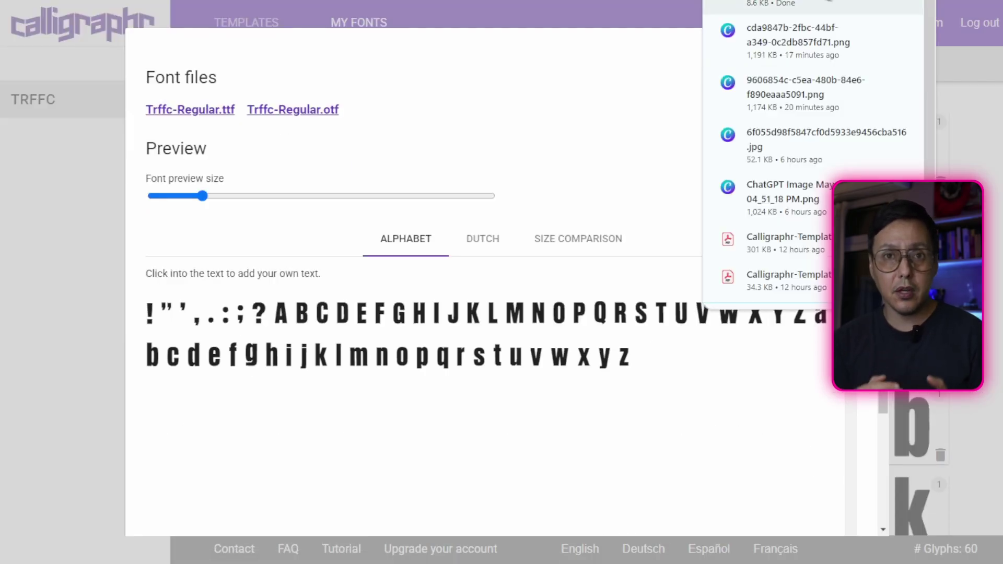
left_click(773, 5)
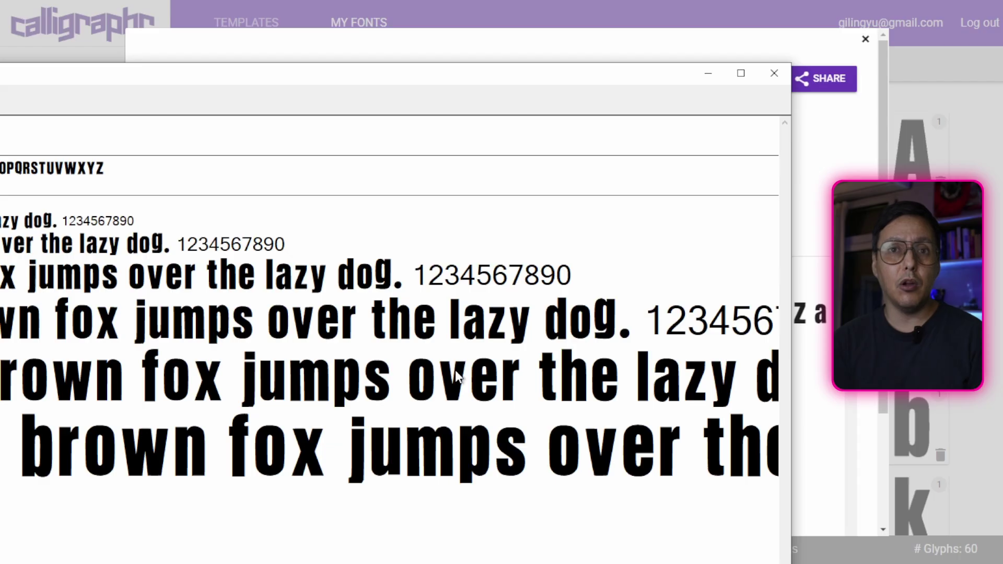
left_click_drag(673, 73, 841, 26)
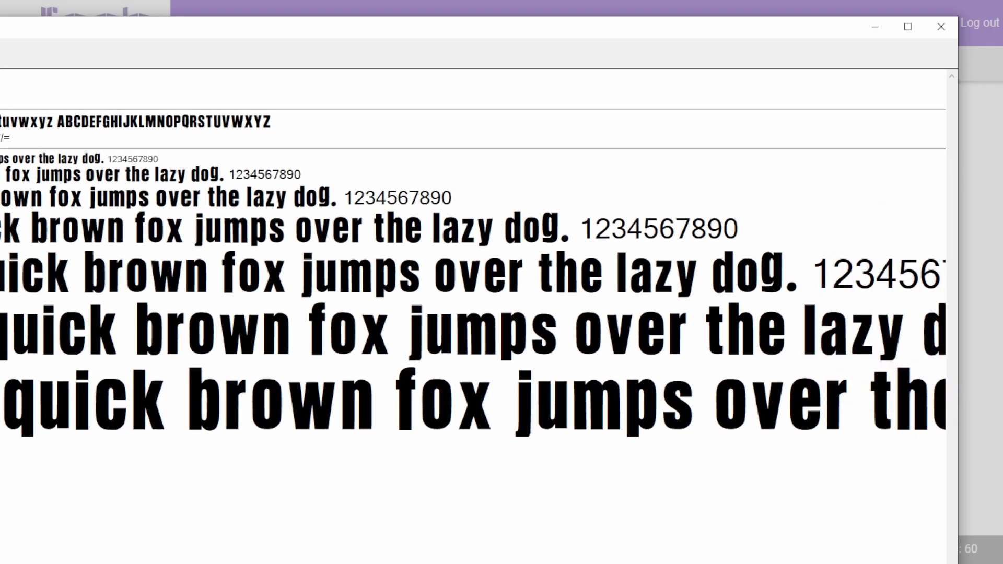
left_click_drag(282, 34, 233, 1)
key("alt+F4")
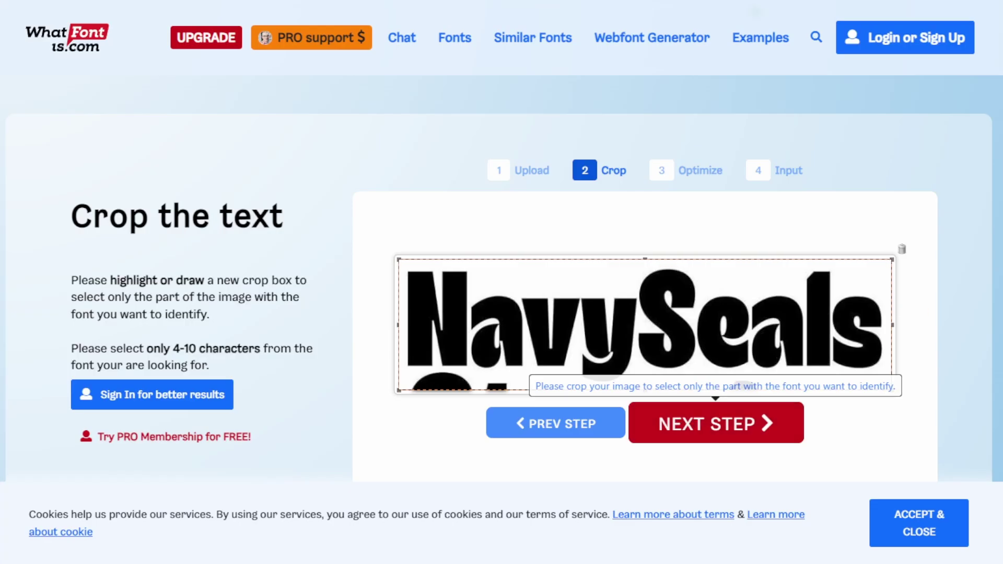
- Advance the NavySeals sample to character input, dismissing the new-user tips and cookie notice
left_click(765, 420)
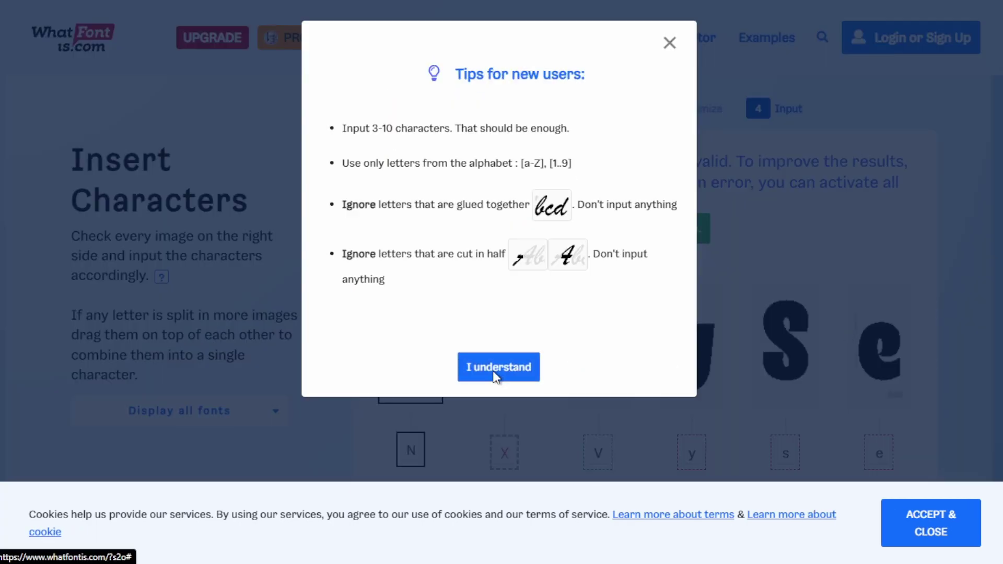
left_click(495, 370)
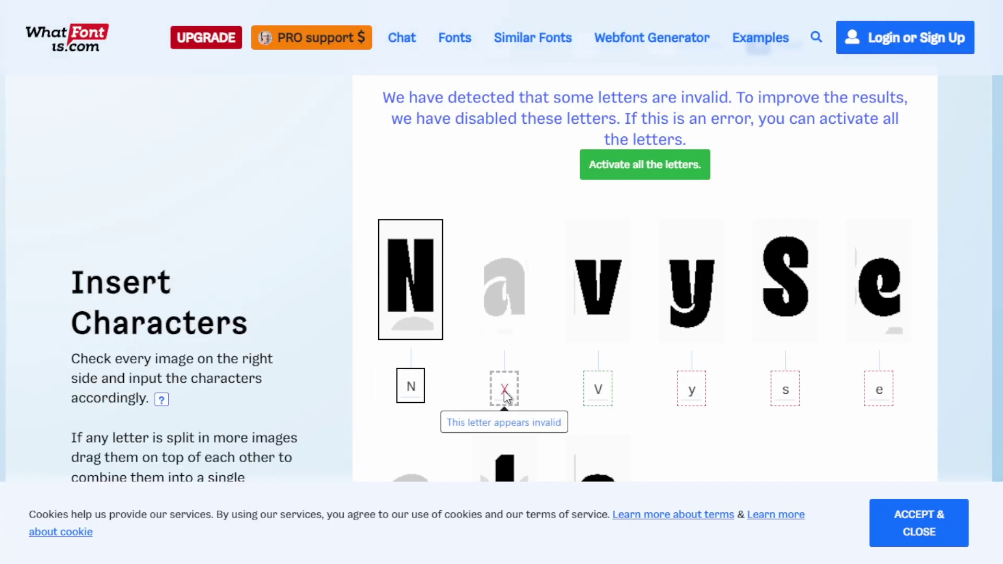
right_click(653, 271)
left_click(930, 515)
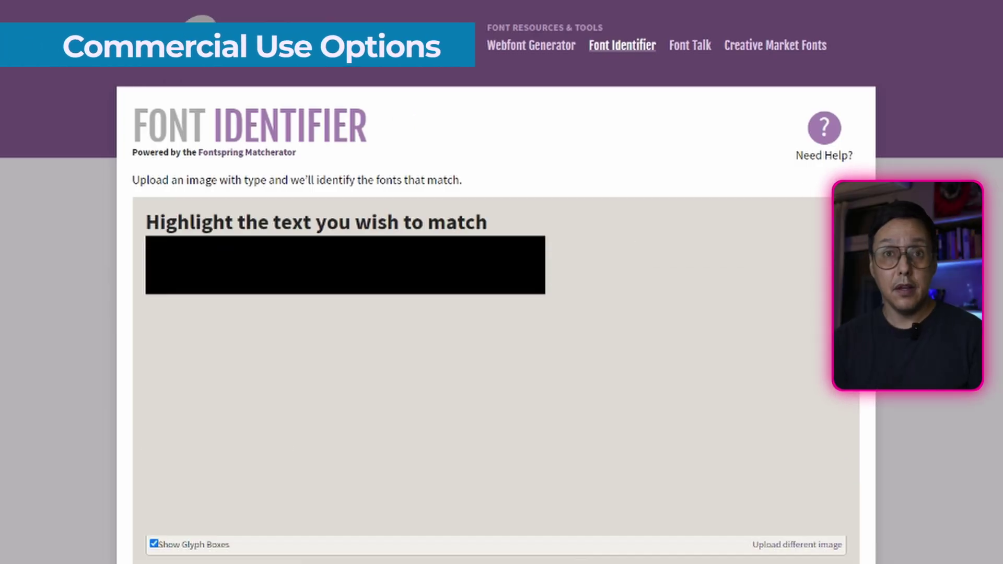
- Label the NOAH sample glyphs, entering the missing letter 'a'
scroll(497, 314, "down", 1)
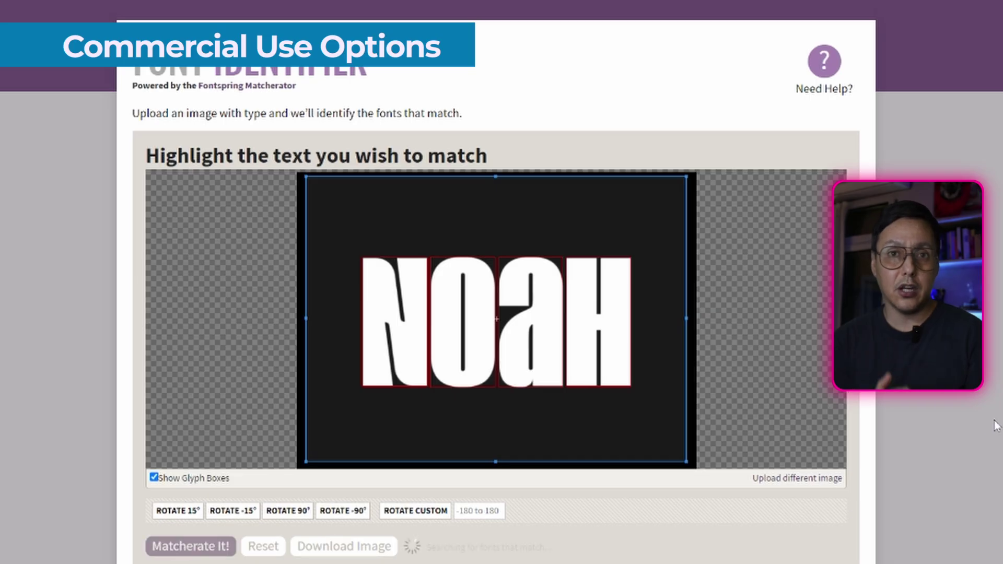
scroll(533, 430, "down", 15)
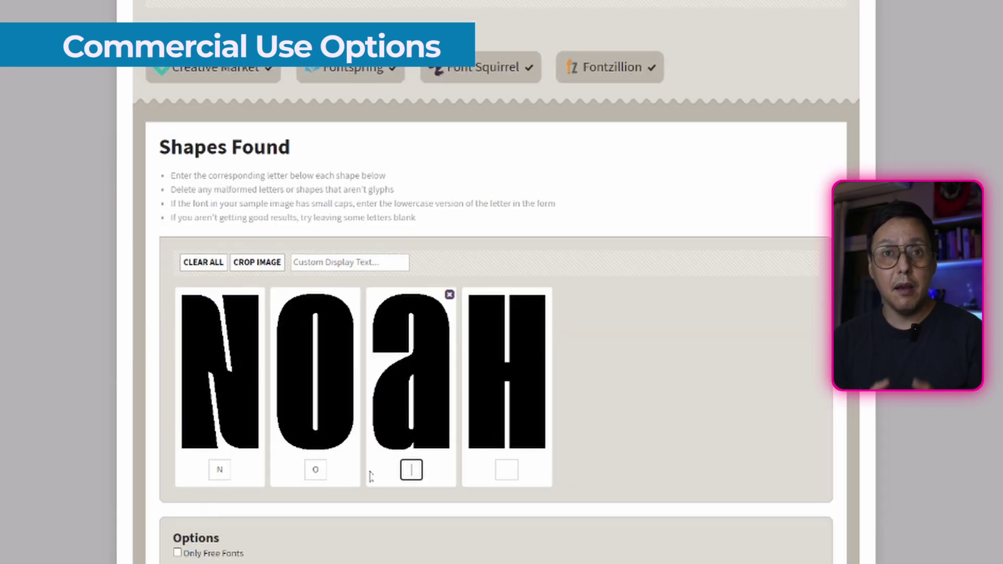
type("a")
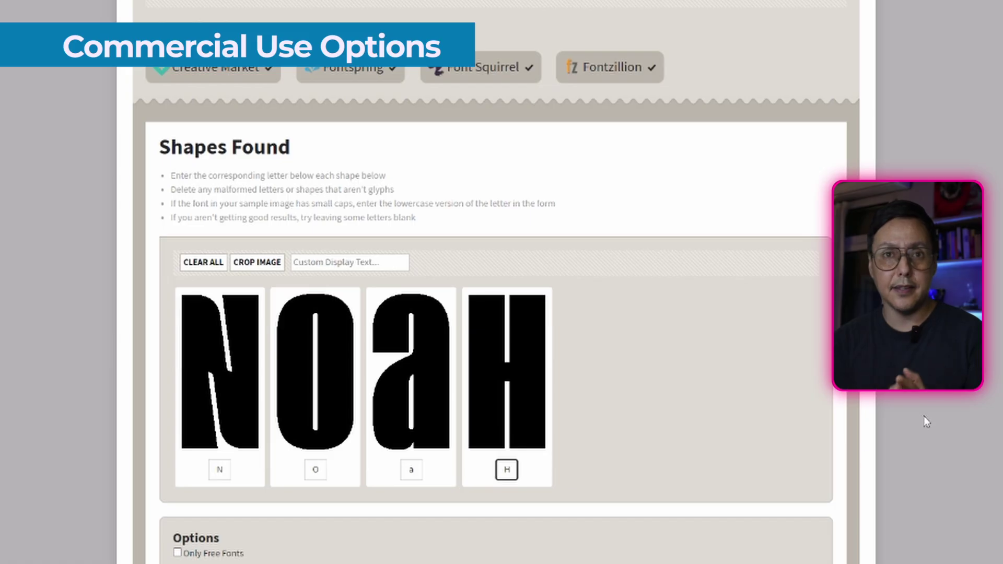
scroll(924, 420, "down", 5)
- Run Matcherate It! and review matches like Duera Condensed Black and Sharka Condensed
left_click(205, 346)
scroll(627, 372, "up", 1)
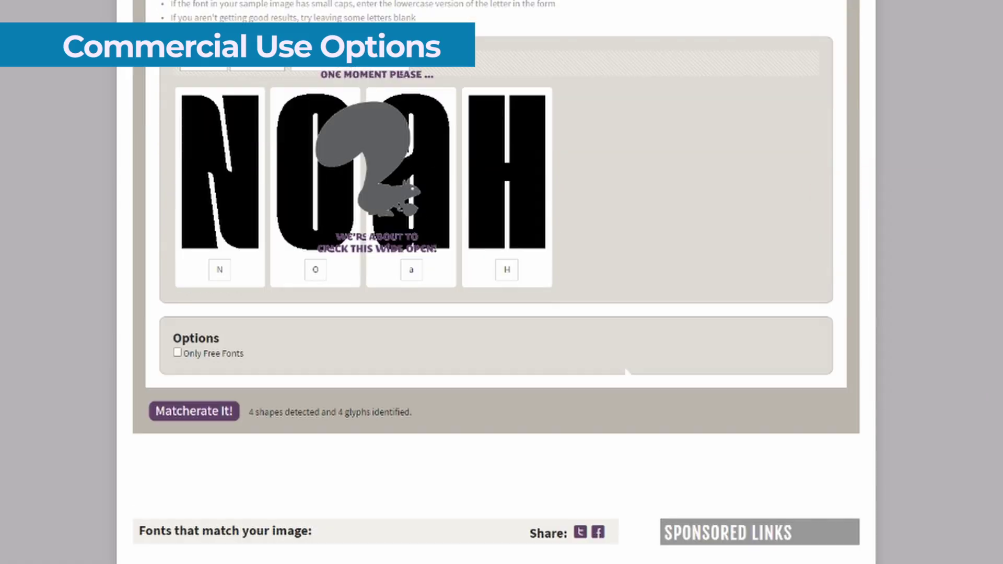
scroll(653, 373, "down", 8)
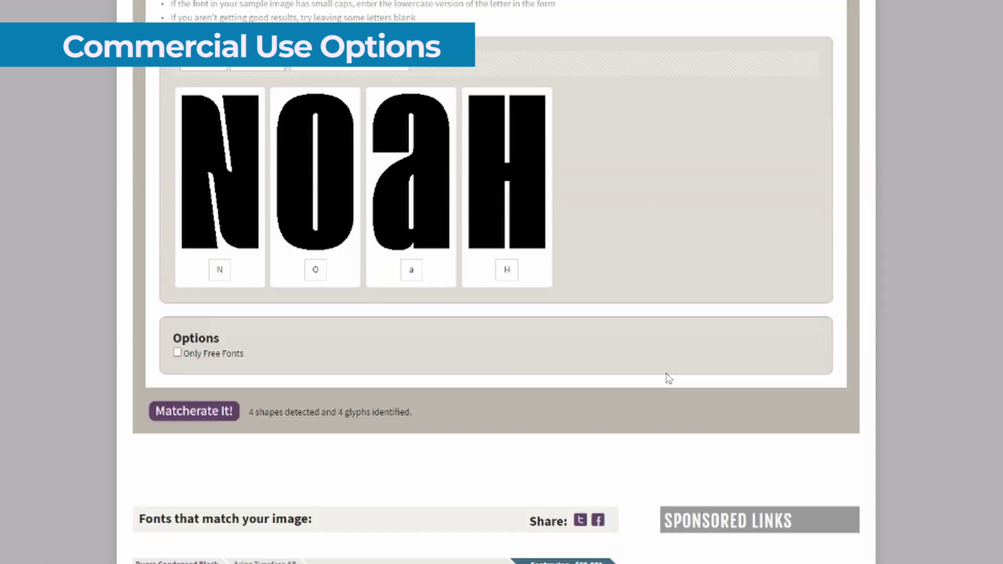
scroll(814, 376, "down", 4)
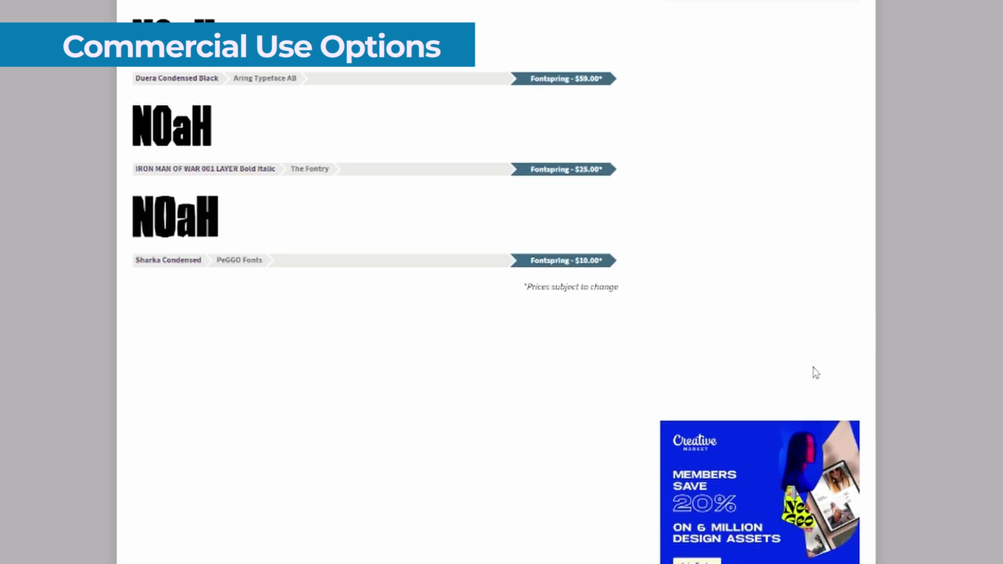
scroll(815, 374, "up", 2)
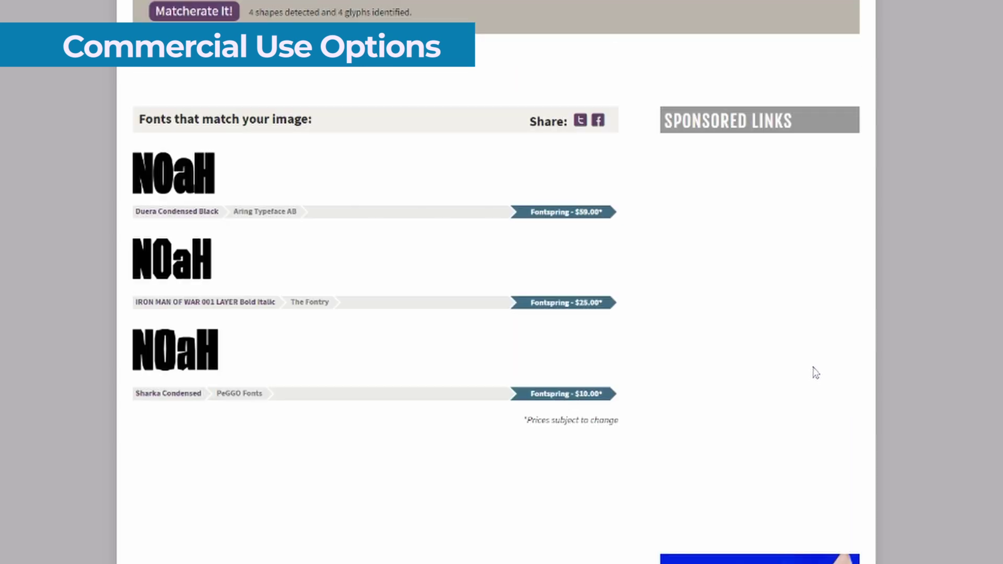
- Select Duera Condensed Black, the first entry in the matching fonts list
left_click(183, 177)
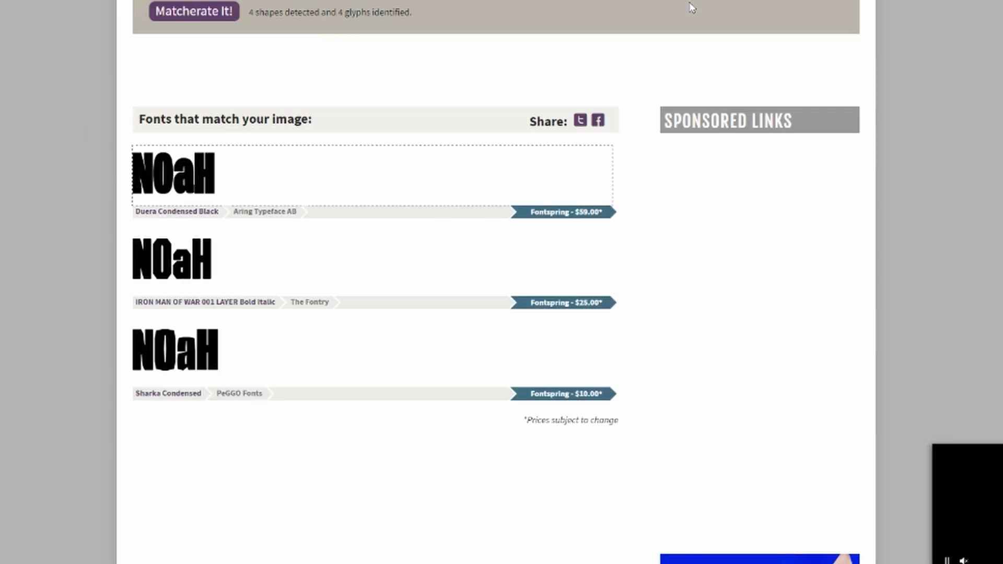